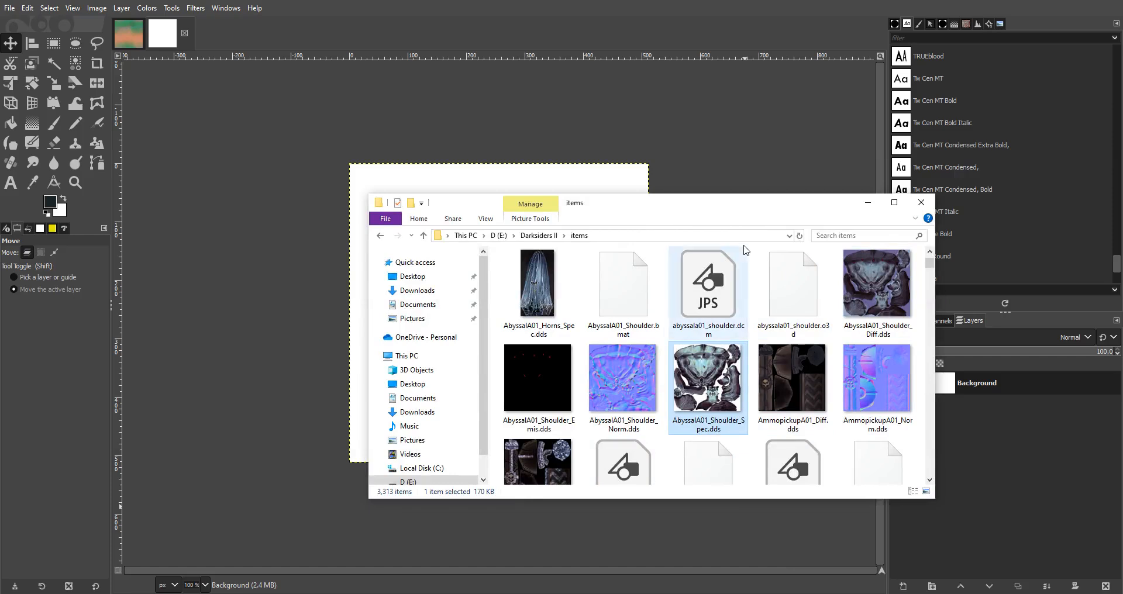
# Step: Examine the image dimensions of the AmmopickupA01 and AbyssalA01_Shoulder texture files in the items folder
pyautogui.moveTo(732, 212); pyautogui.dragTo(673, 362)
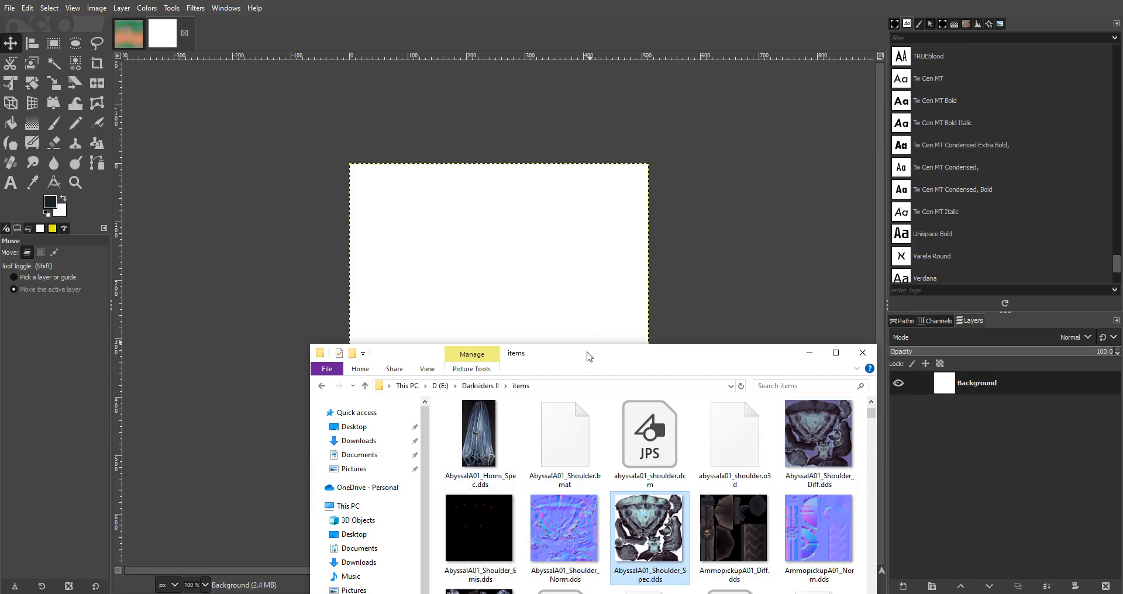
pyautogui.moveTo(589, 352); pyautogui.dragTo(603, 326)
pyautogui.moveTo(617, 270); pyautogui.dragTo(617, 128)
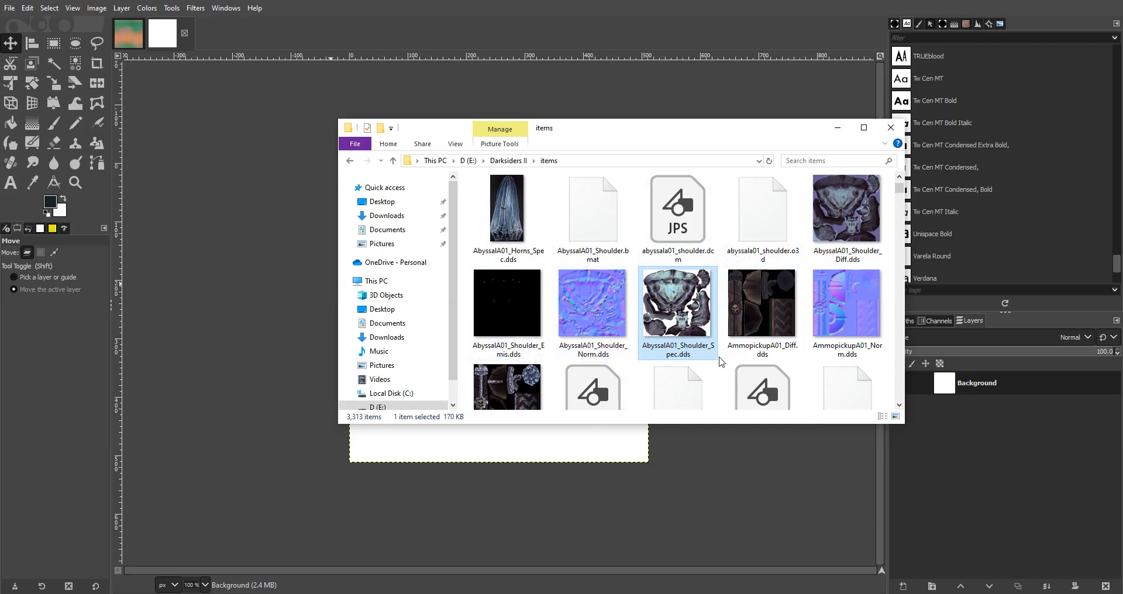
pyautogui.moveTo(759, 309)
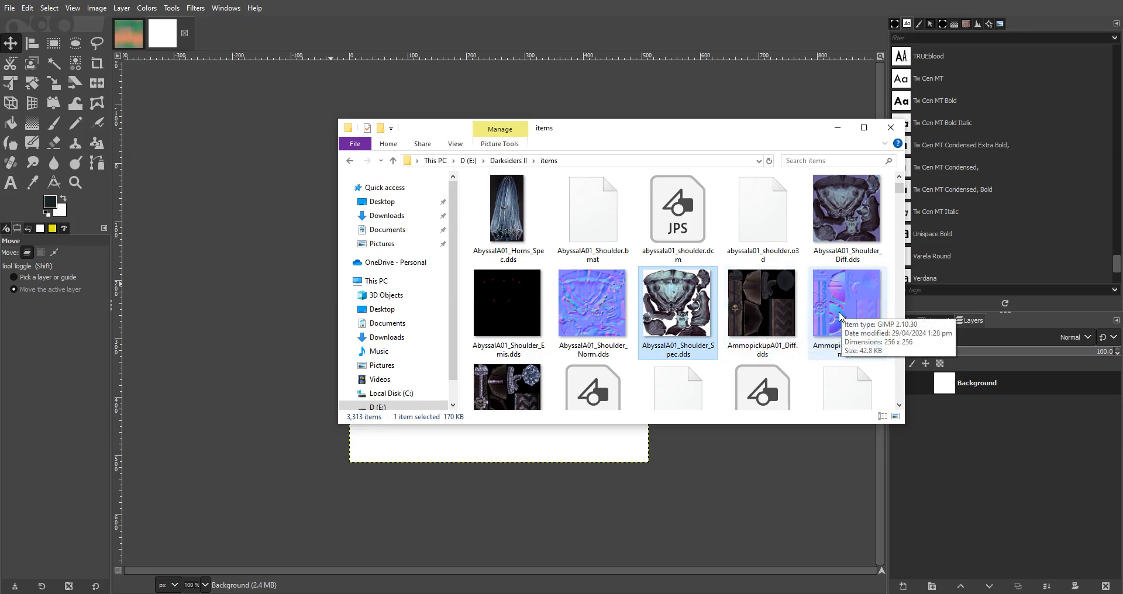
pyautogui.moveTo(538, 389)
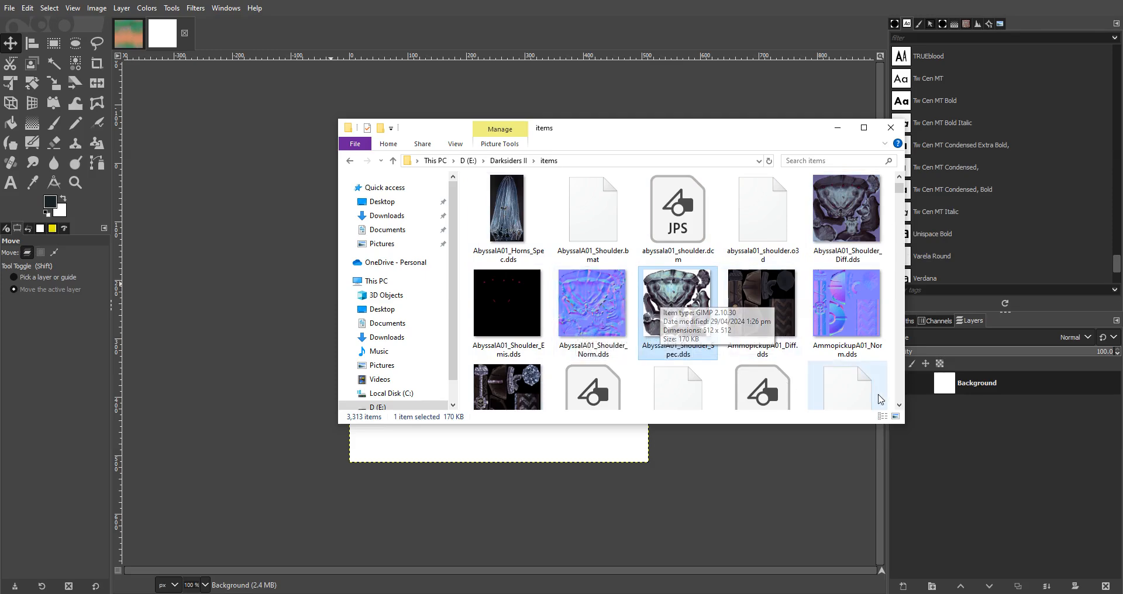
pyautogui.click(953, 455)
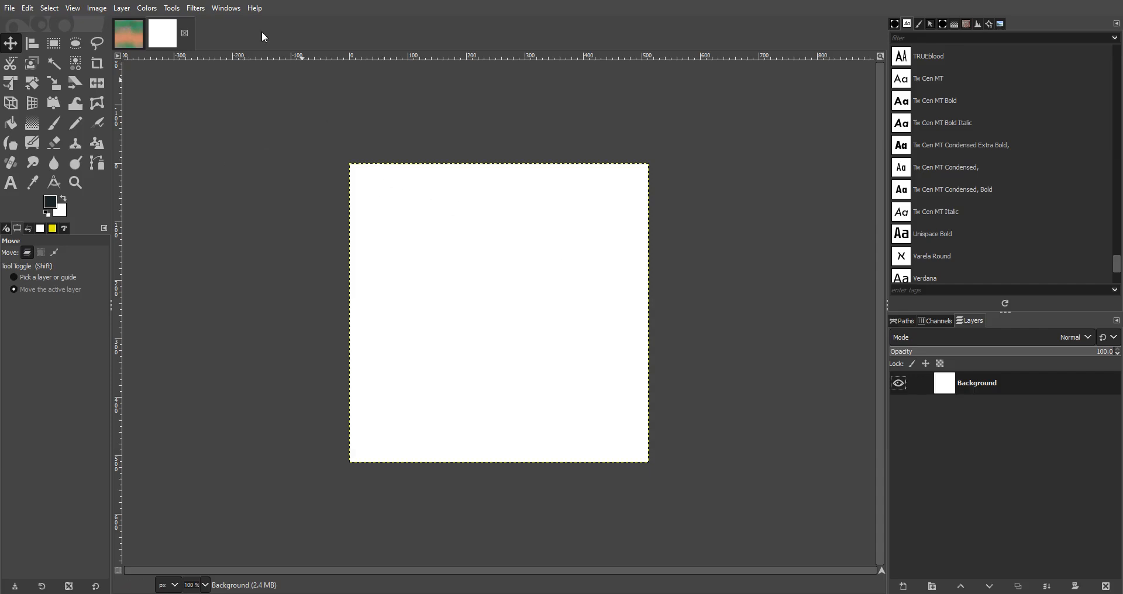
# Step: Create a new 512 × 512 px image and close it again
pyautogui.click(10, 8)
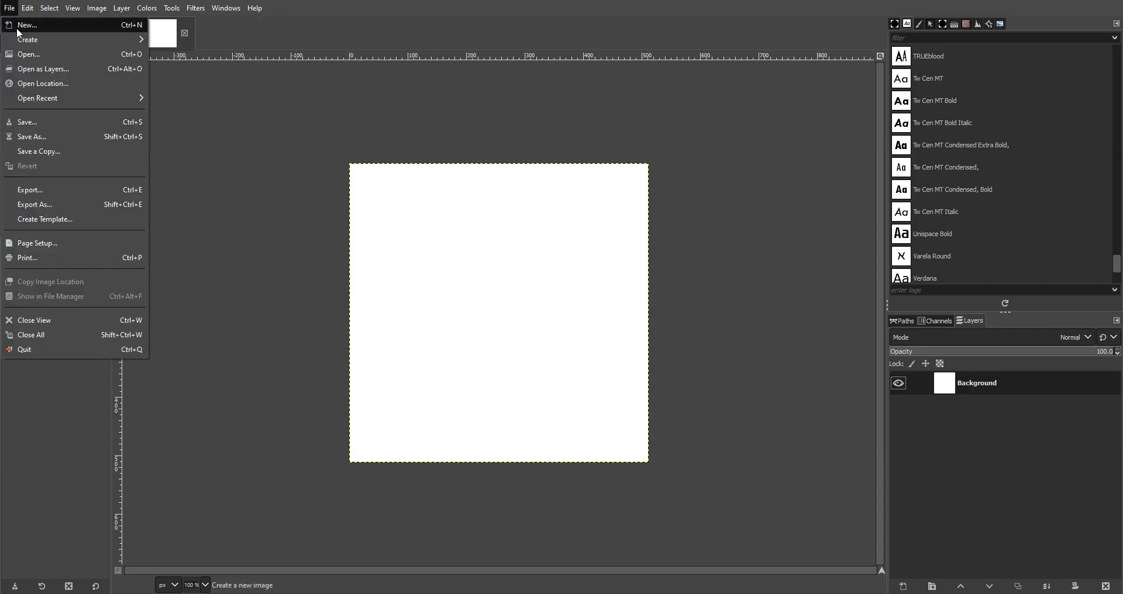
pyautogui.click(19, 21)
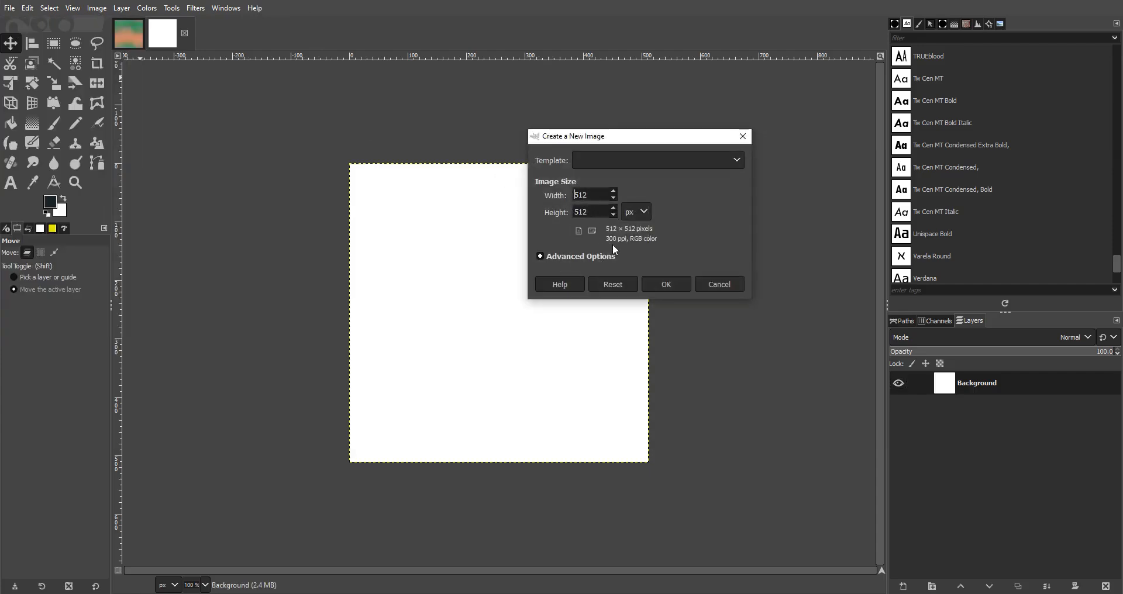
pyautogui.click(659, 285)
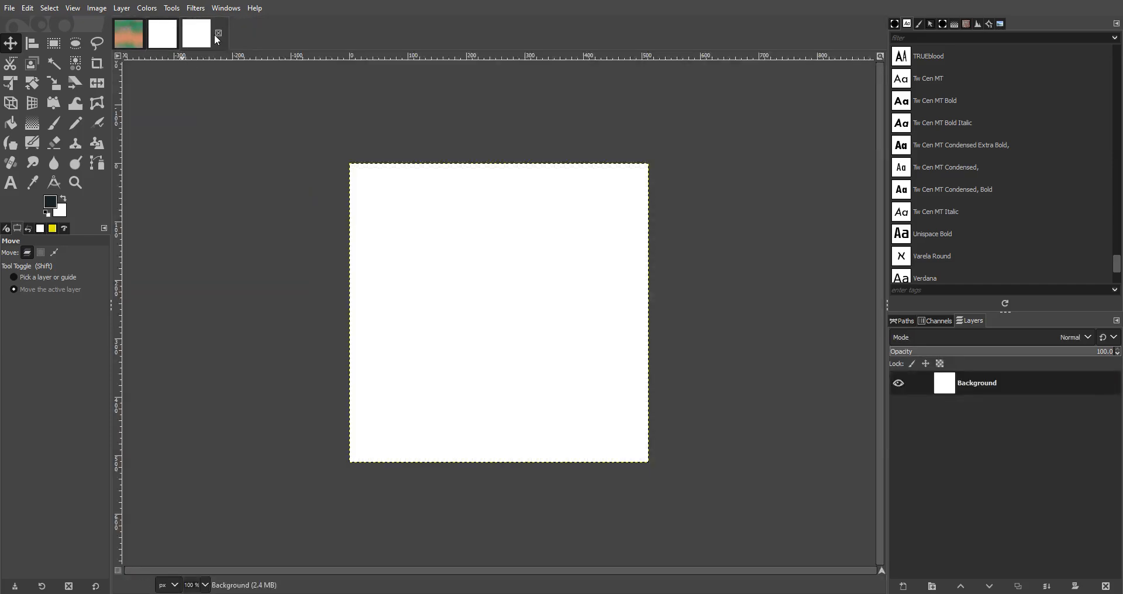
pyautogui.click(219, 34)
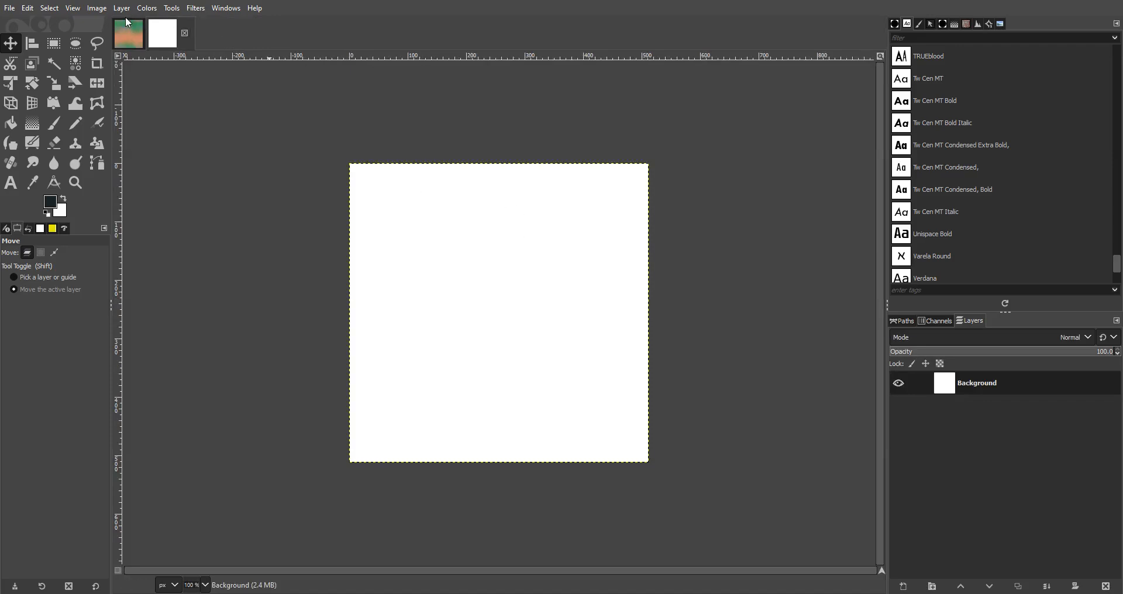
# Step: Decompose the white image into separate layers using the RGB color model
pyautogui.click(138, 10)
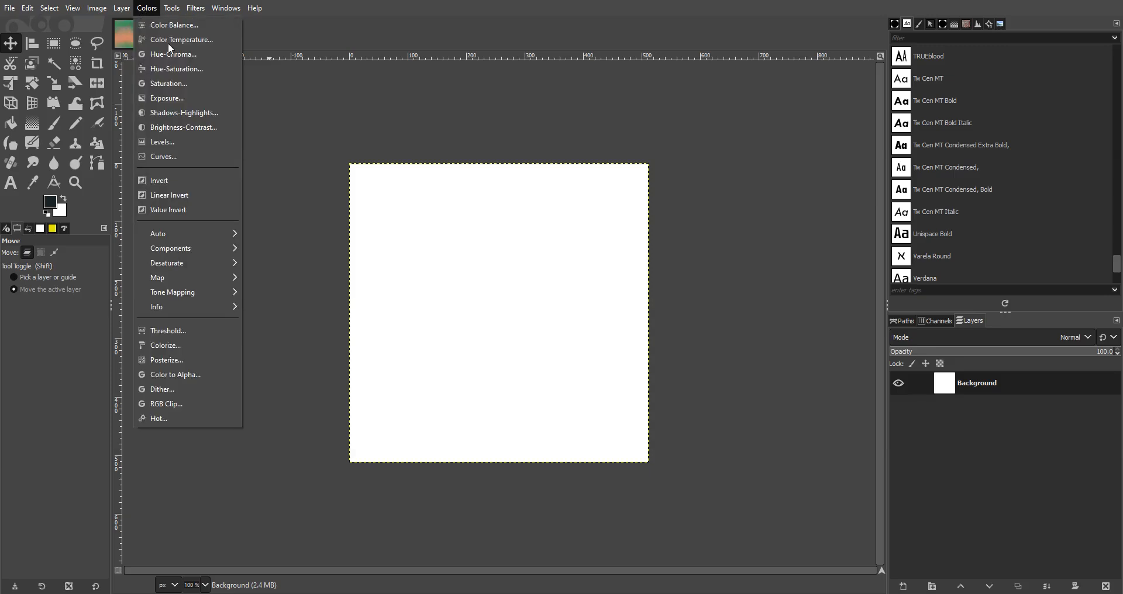
pyautogui.moveTo(176, 248)
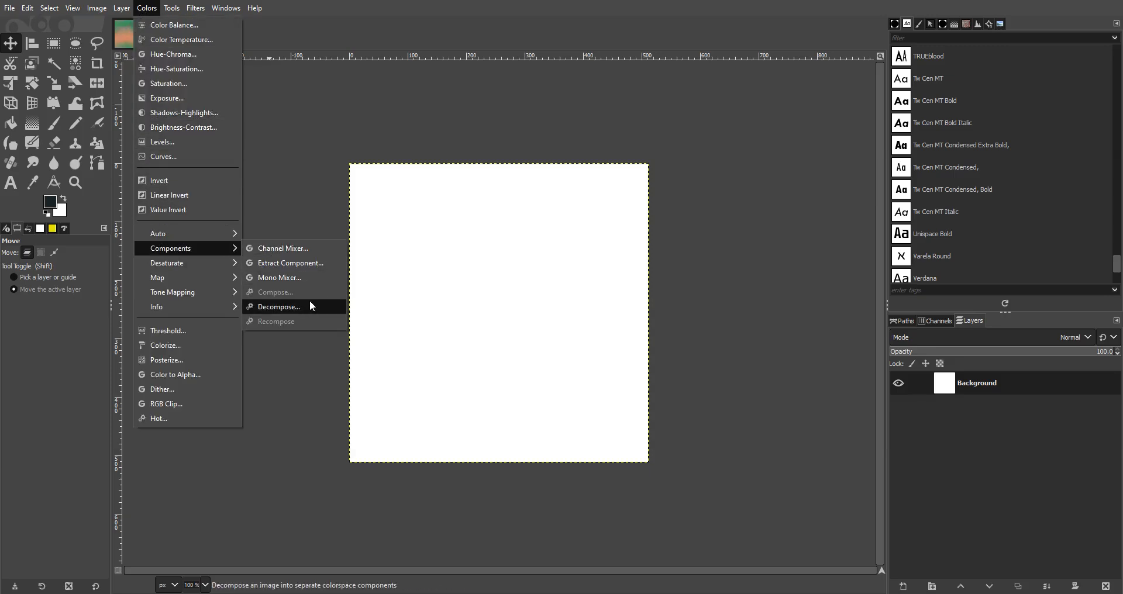
pyautogui.click(308, 308)
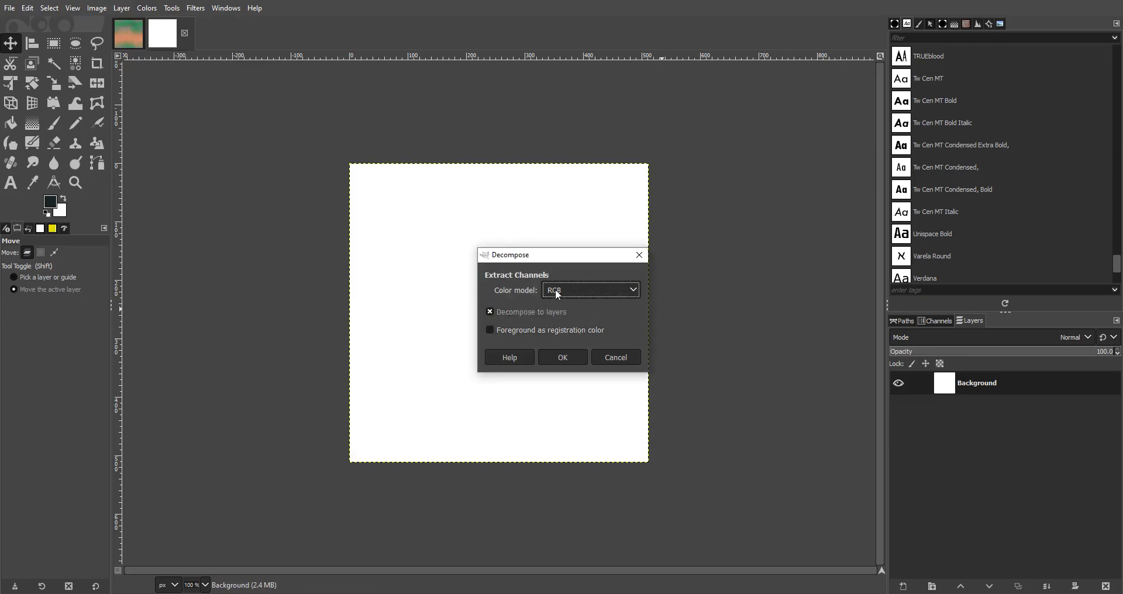
pyautogui.click(555, 290)
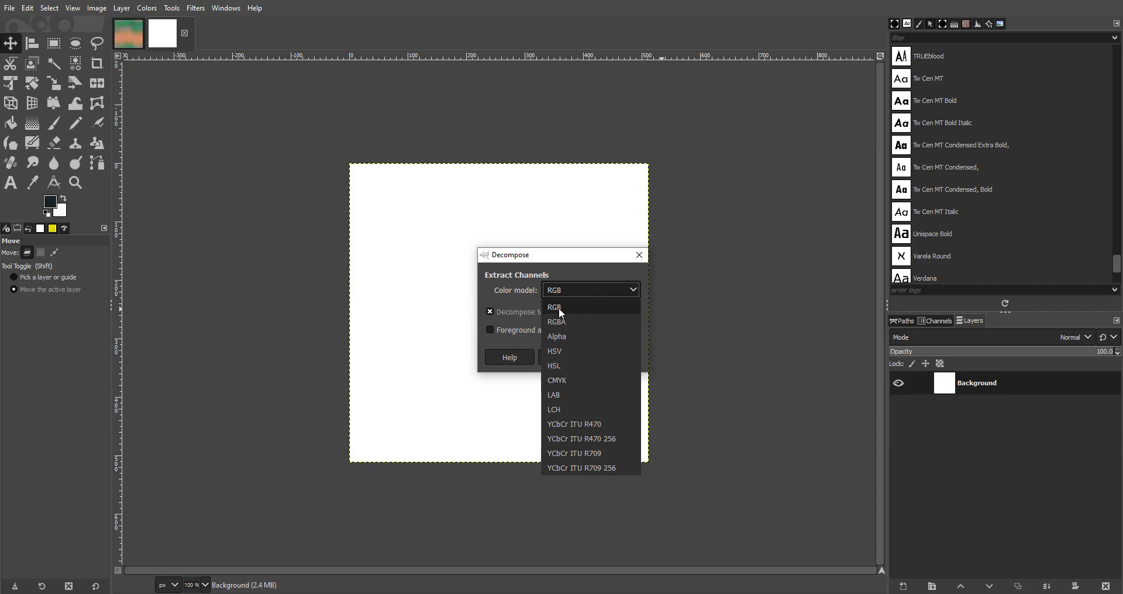
pyautogui.click(559, 307)
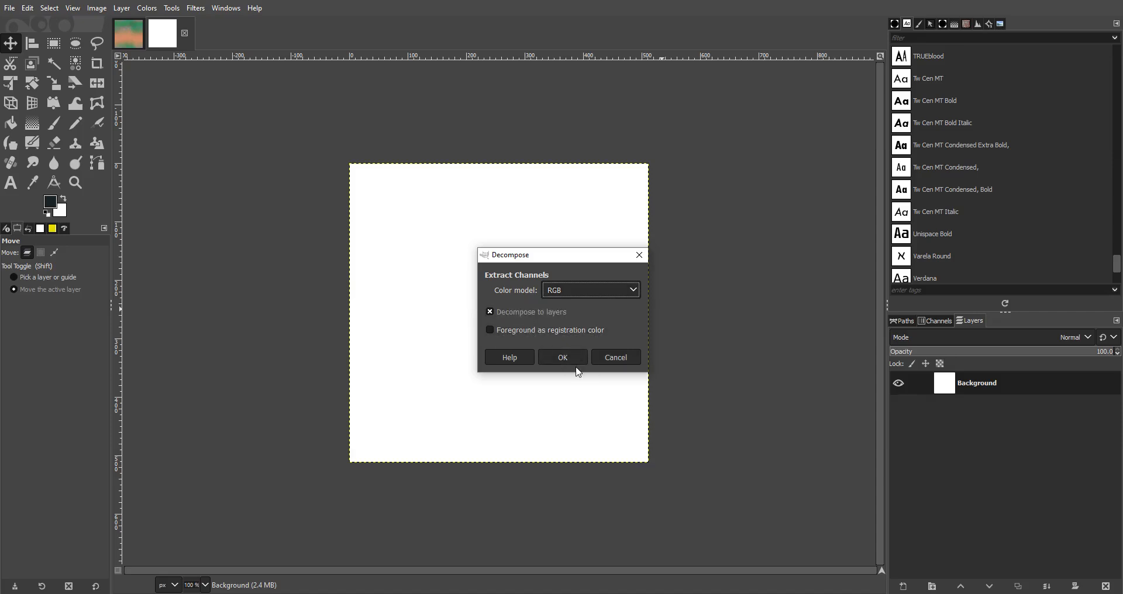
pyautogui.click(562, 358)
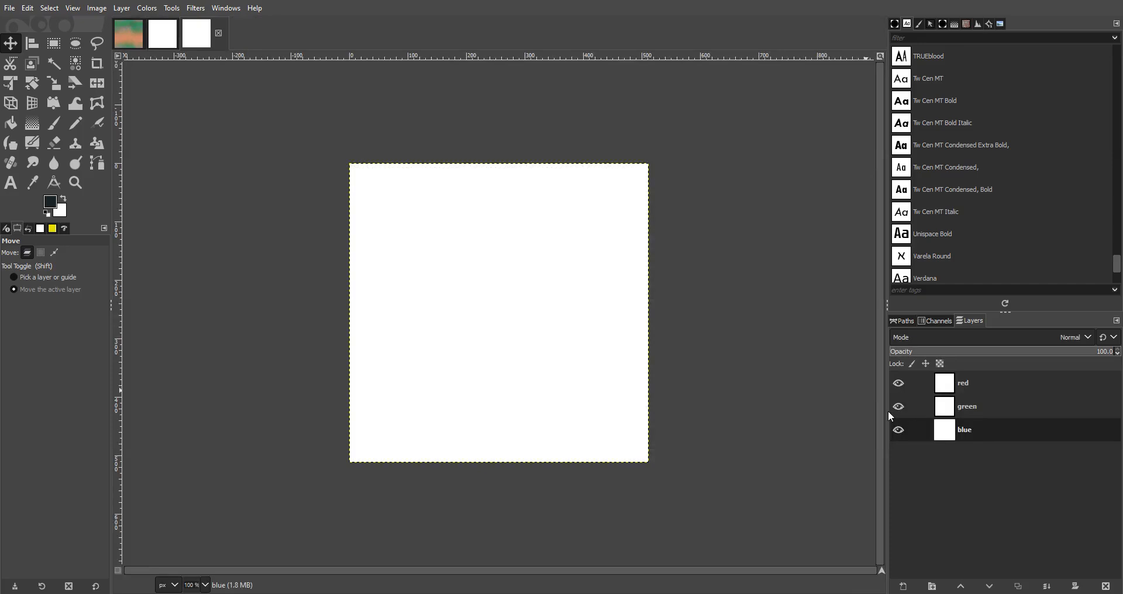
# Step: Make the red layer active and hide the green and blue layers
pyautogui.click(951, 391)
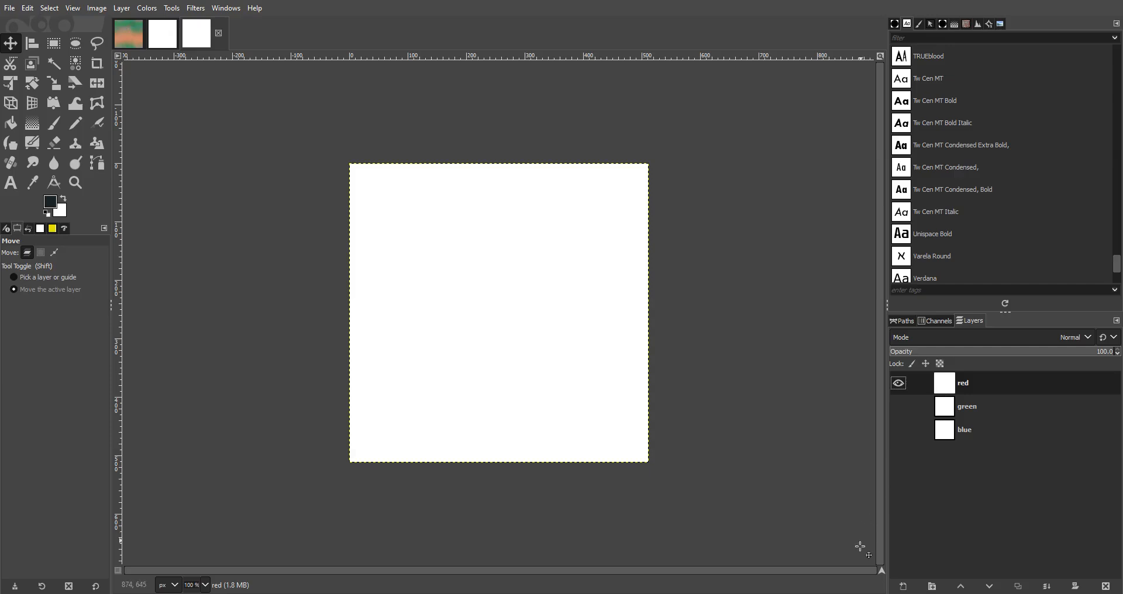
pyautogui.click(898, 428)
pyautogui.click(898, 405)
# Step: Load AbyssalA01_Shoulder_Diff.dds from the items folder as a new layer without mipmaps and merge it down into the red layer
pyautogui.click(797, 560)
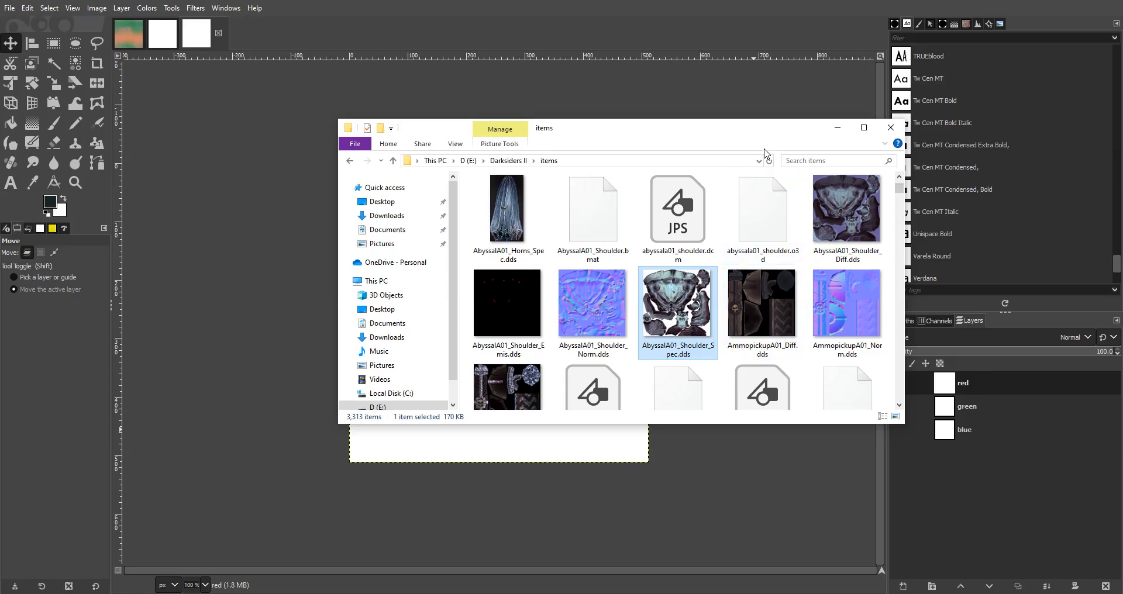
pyautogui.moveTo(740, 134); pyautogui.dragTo(676, 377)
pyautogui.click(778, 444)
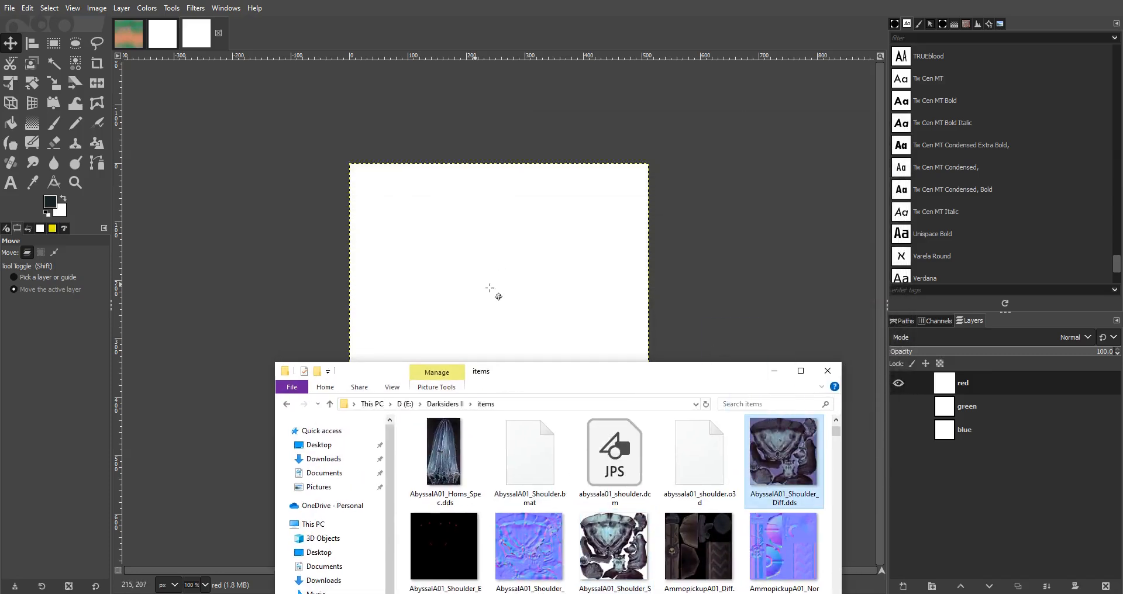
pyautogui.moveTo(489, 288); pyautogui.dragTo(454, 229)
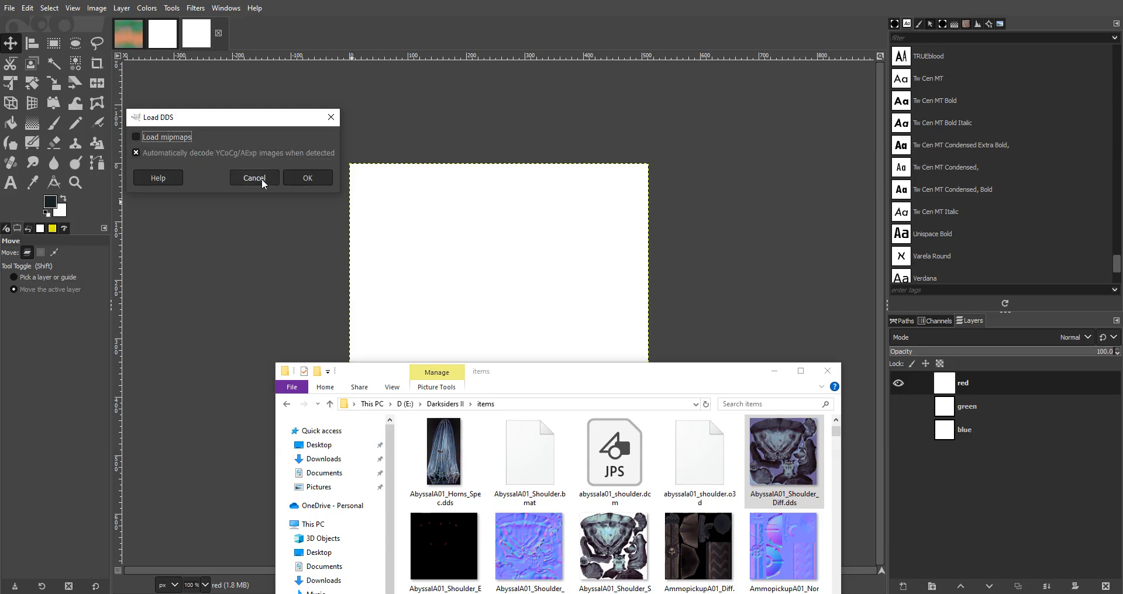
pyautogui.click(299, 180)
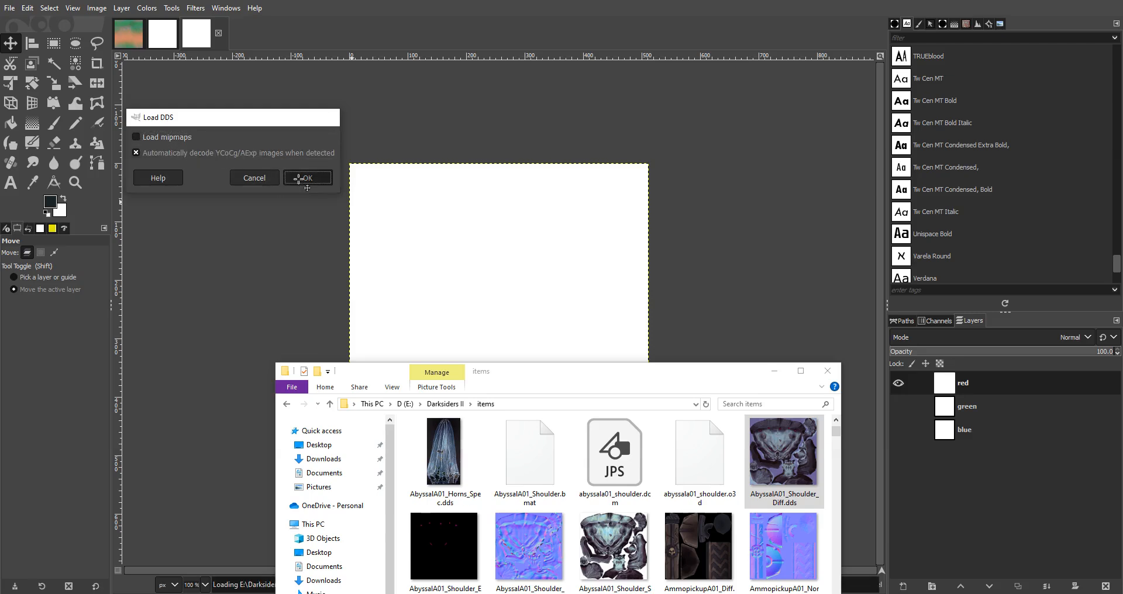
pyautogui.click(774, 371)
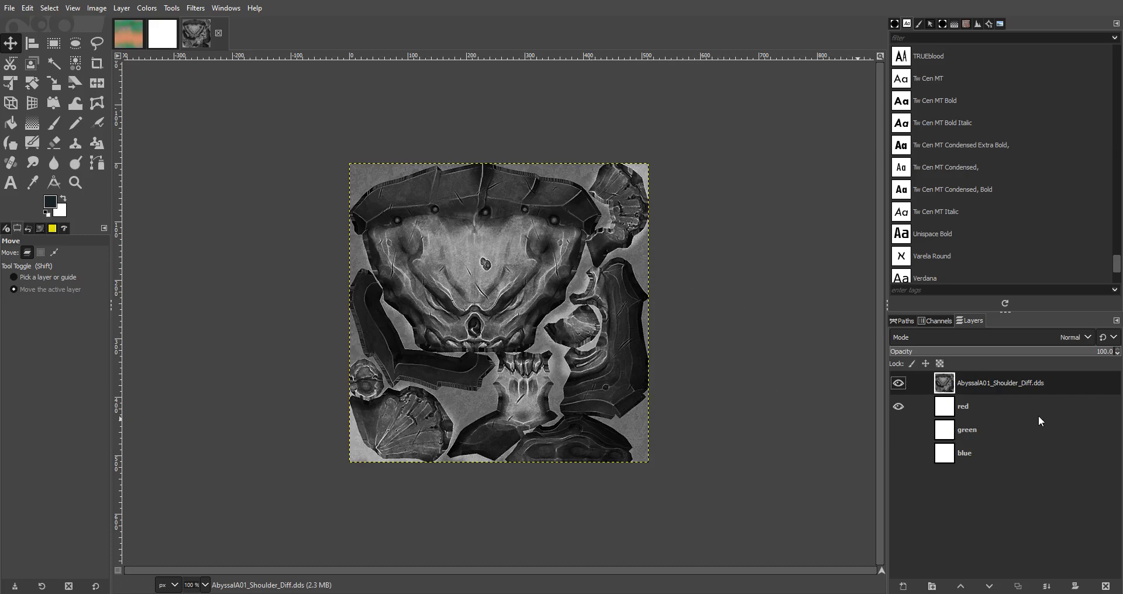
pyautogui.click(1047, 587)
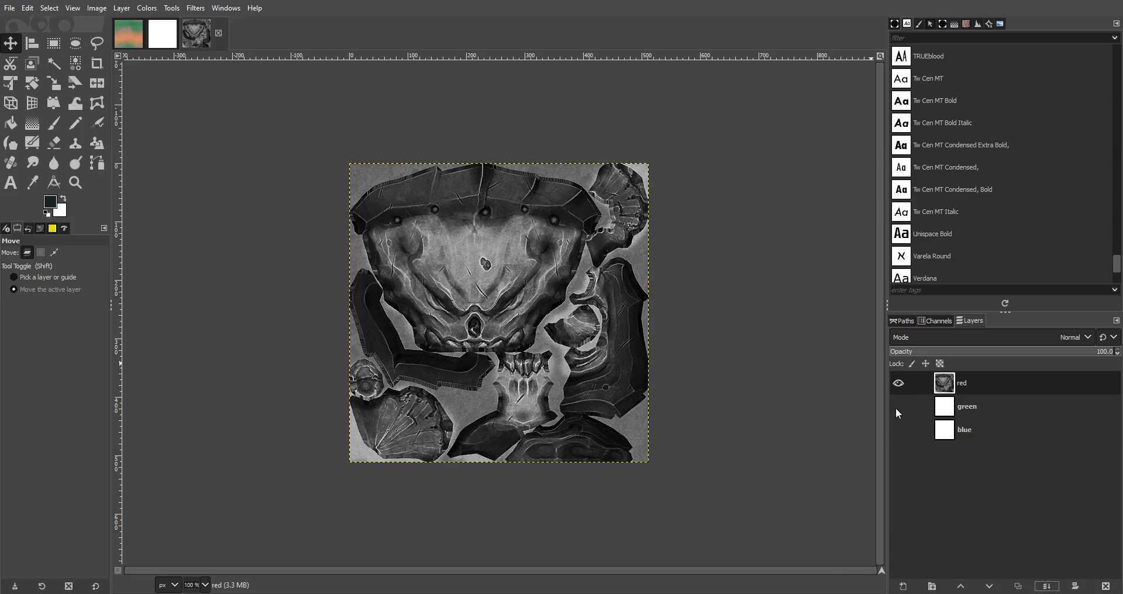
# Step: Show only the green layer and load AbyssalA01_Shoulder_Norm.dds from the items folder as a new layer above the others
pyautogui.click(898, 384)
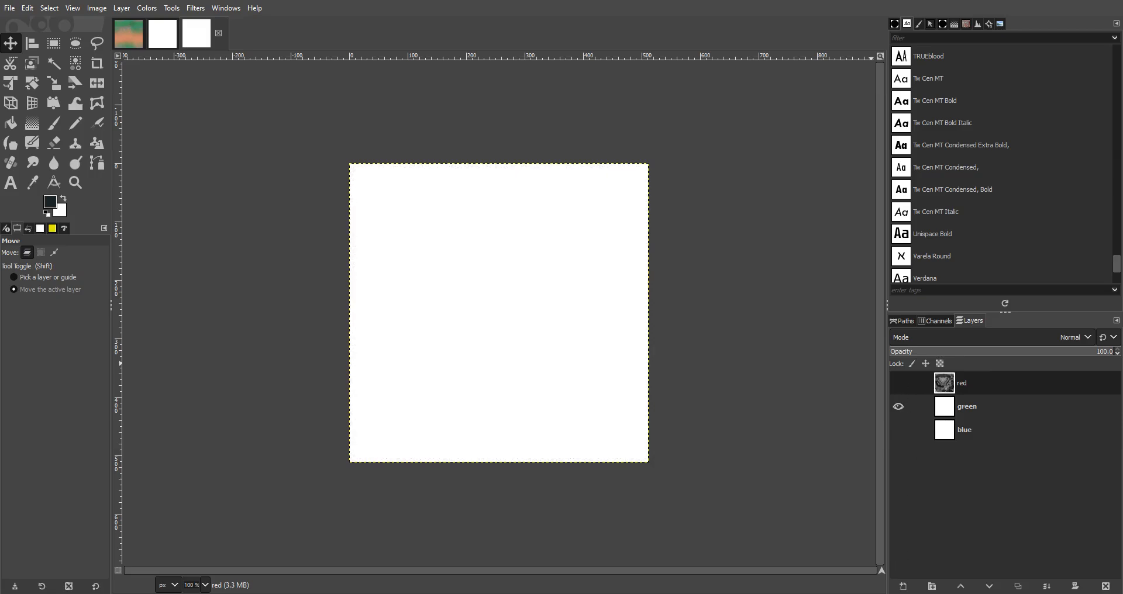
pyautogui.click(778, 555)
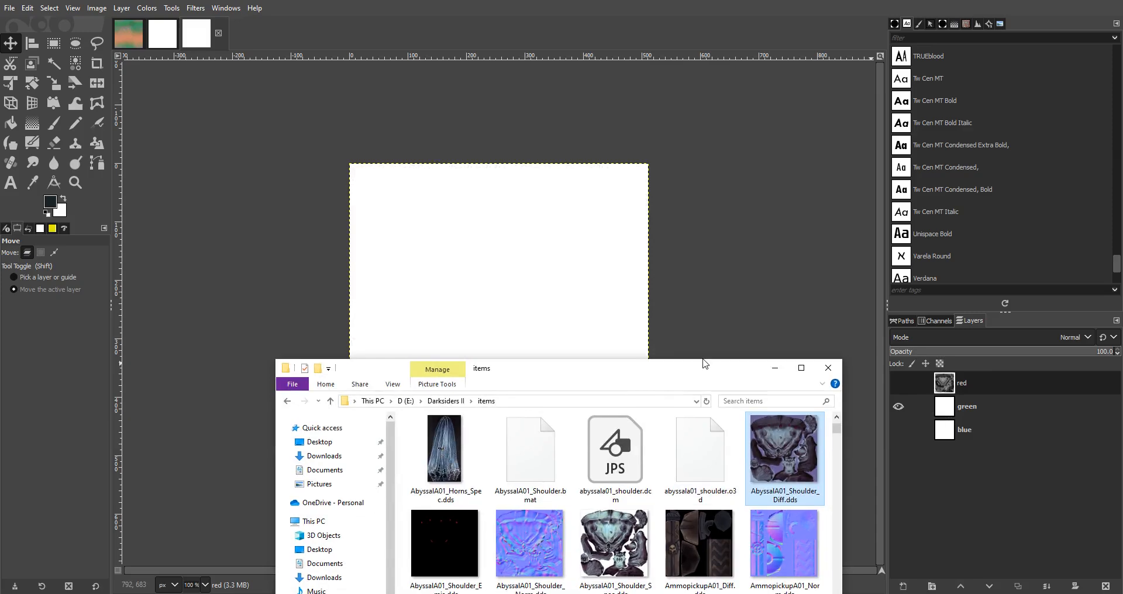
pyautogui.moveTo(705, 364); pyautogui.dragTo(884, 225)
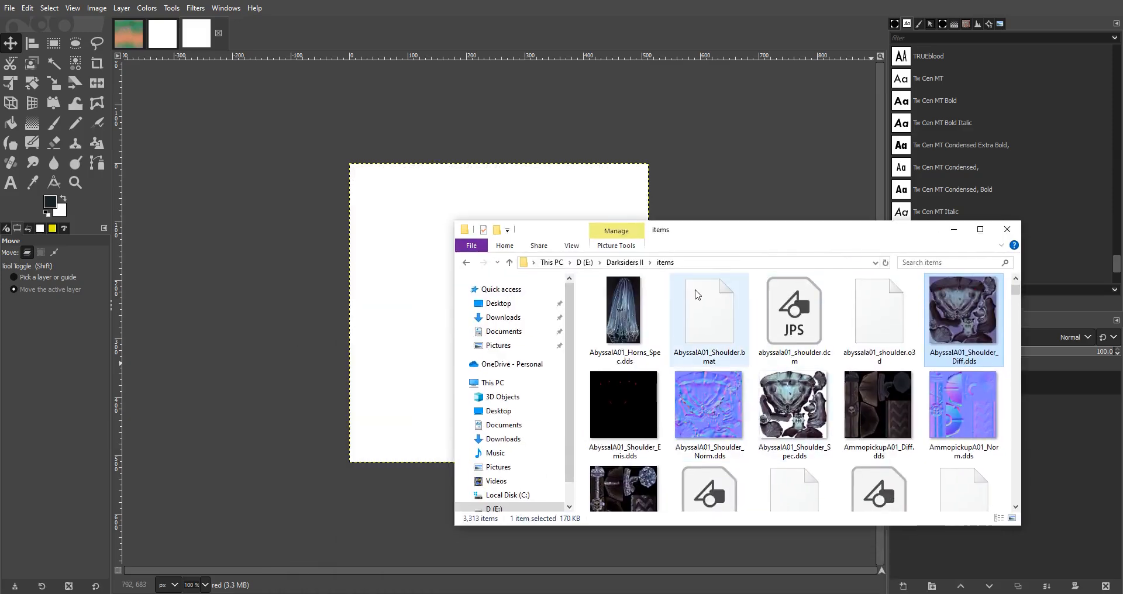
pyautogui.moveTo(759, 257); pyautogui.dragTo(851, 274)
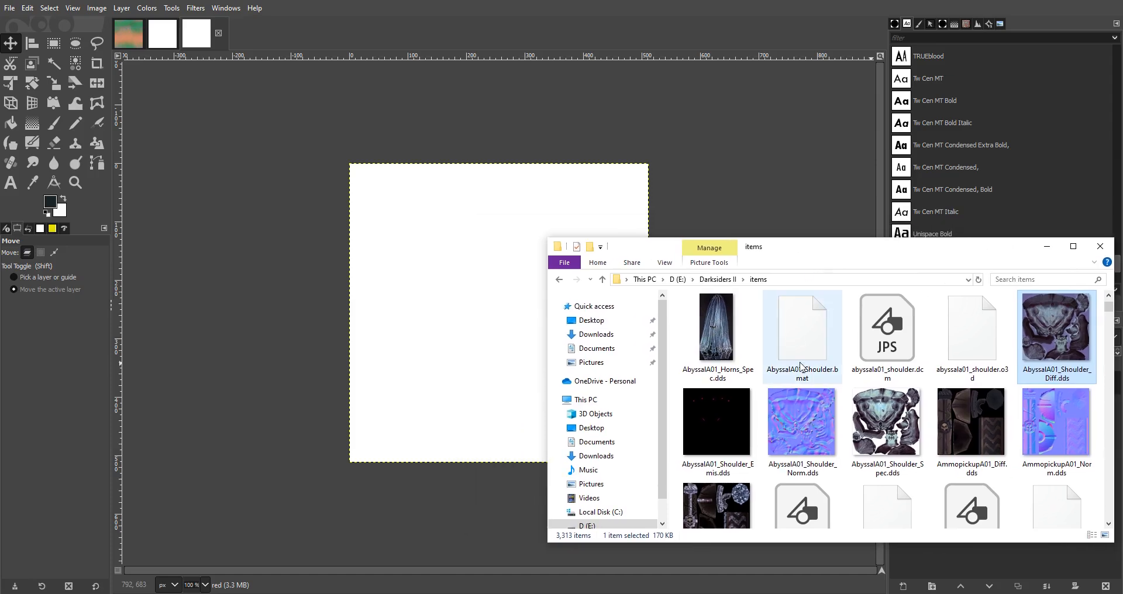
pyautogui.click(784, 419)
pyautogui.moveTo(792, 416); pyautogui.dragTo(464, 334)
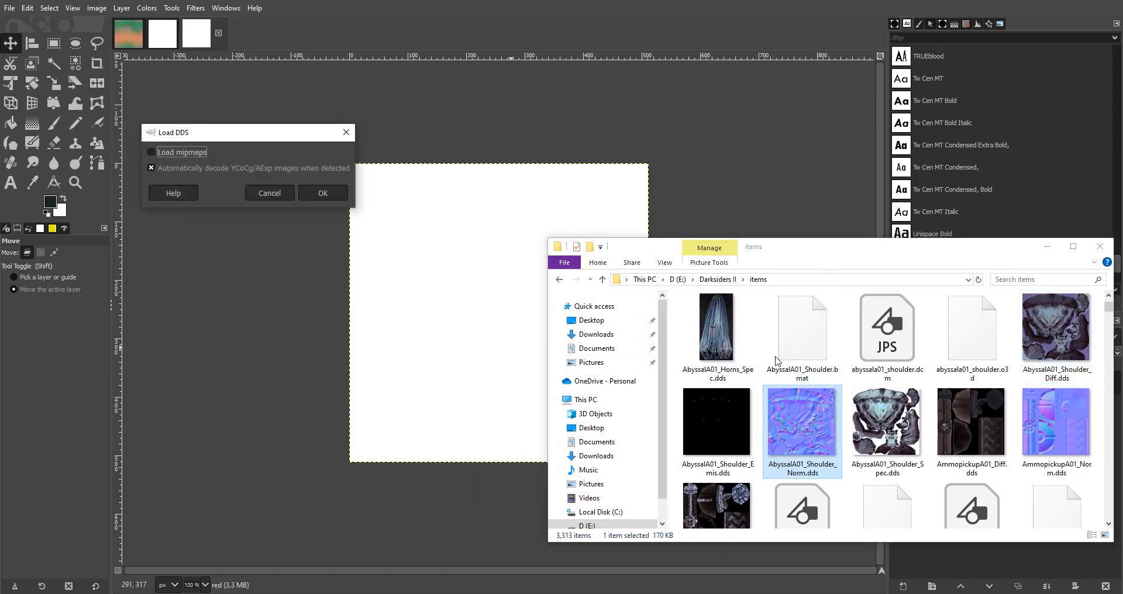
pyautogui.click(323, 193)
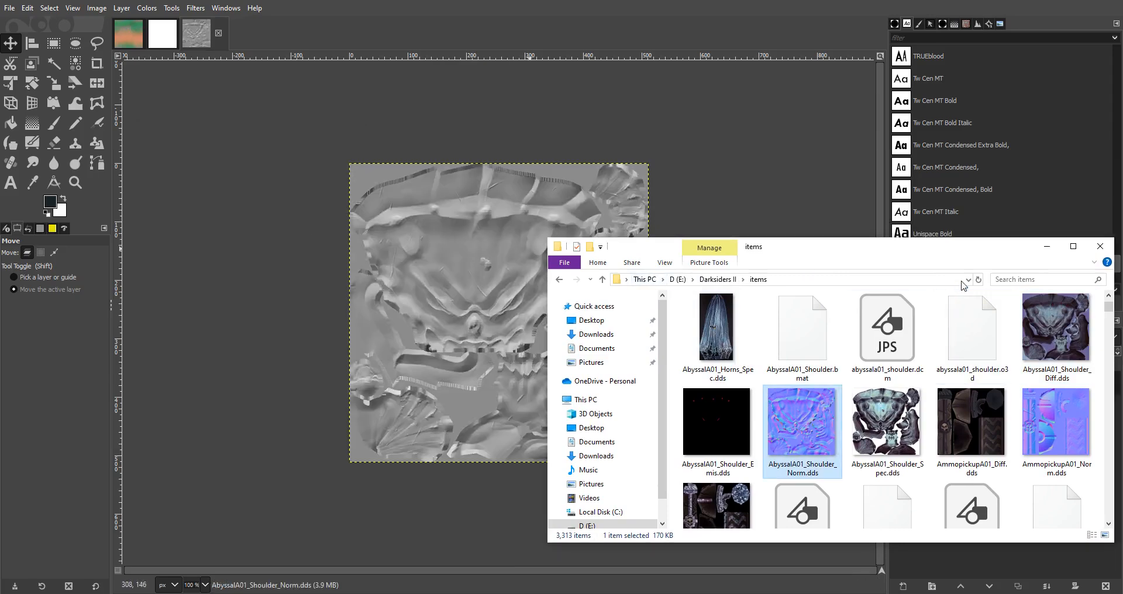
pyautogui.click(1048, 251)
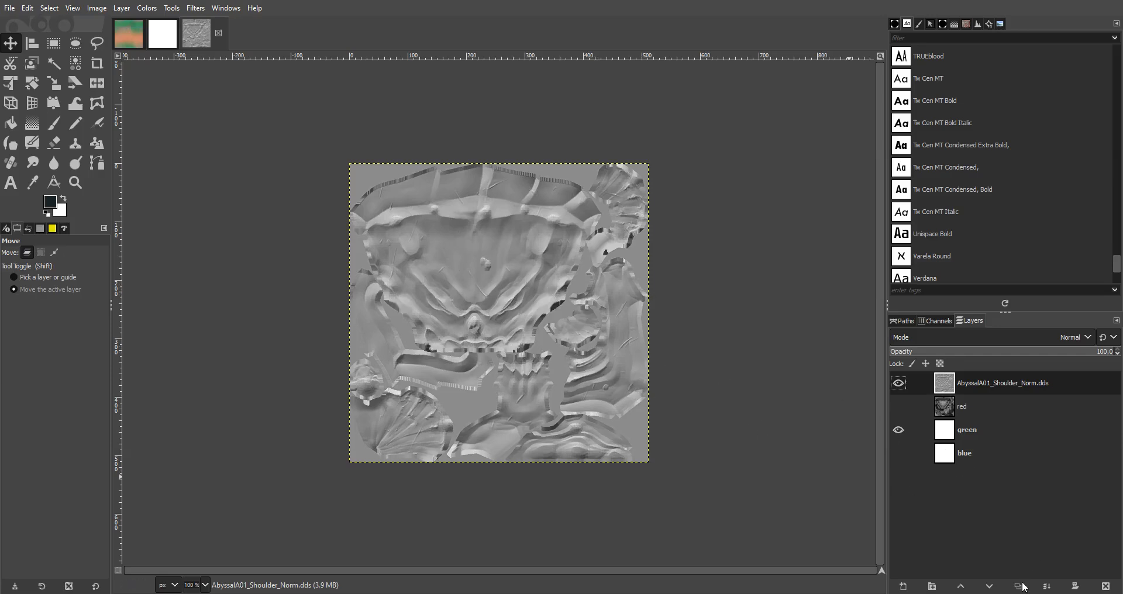
# Step: Try merging the normal map layer into green, and into blue with green hidden, undoing each merge
pyautogui.click(1044, 585)
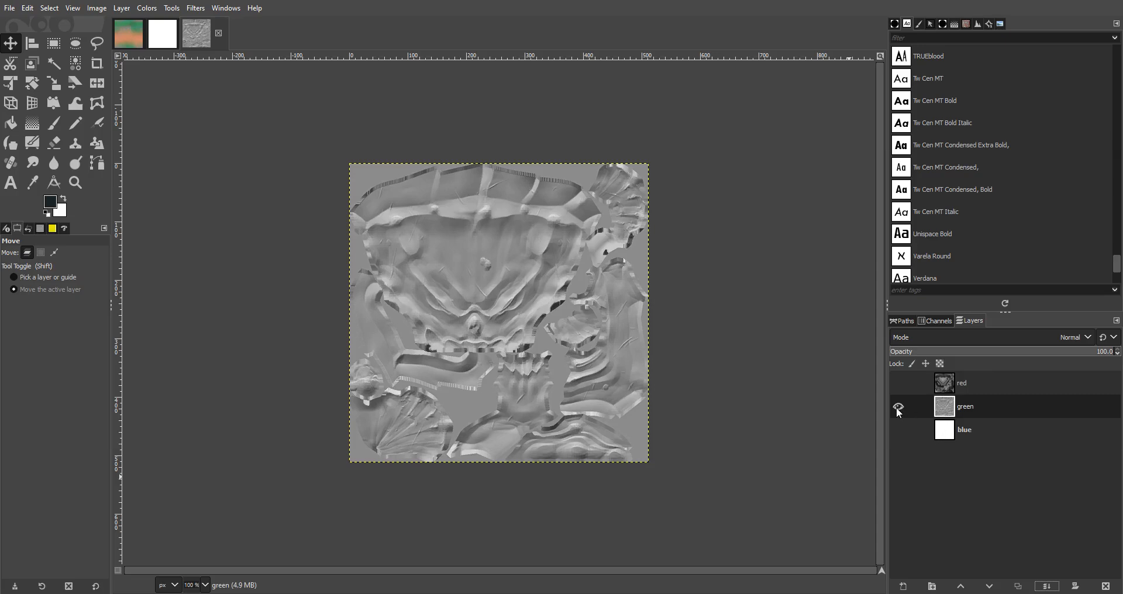
pyautogui.hotkey('ctrl', 'z')
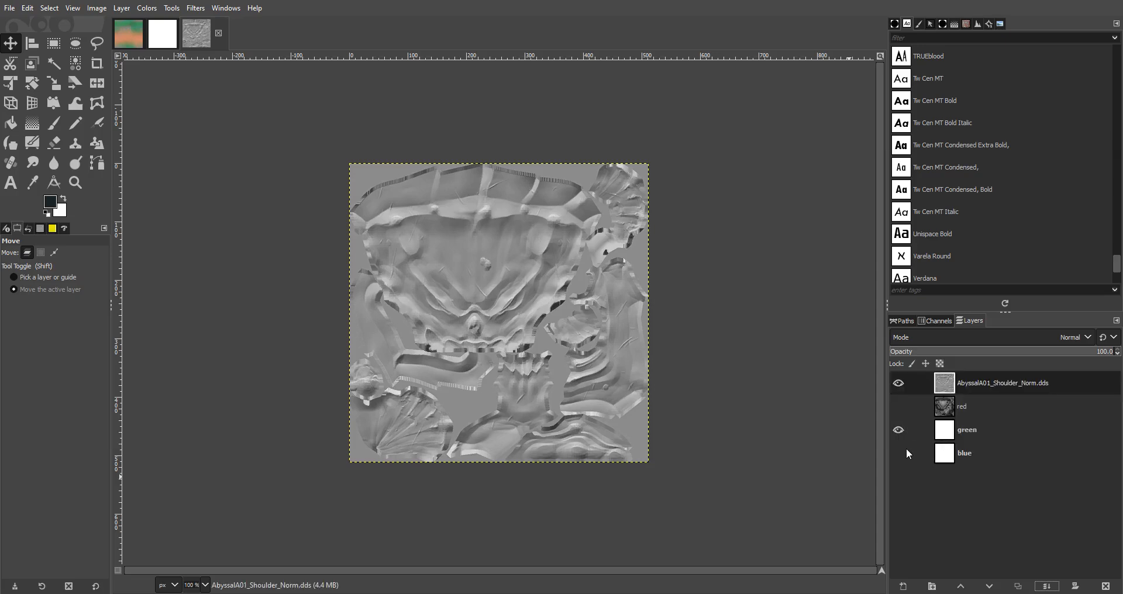
pyautogui.click(899, 432)
pyautogui.click(1036, 585)
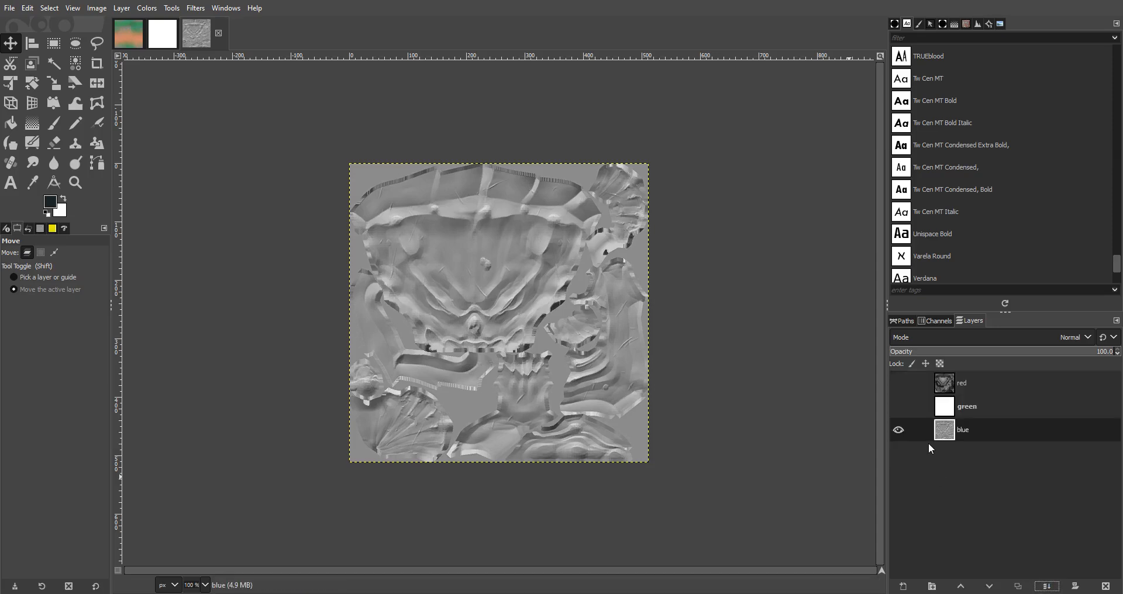
pyautogui.hotkey('ctrl', 'z')
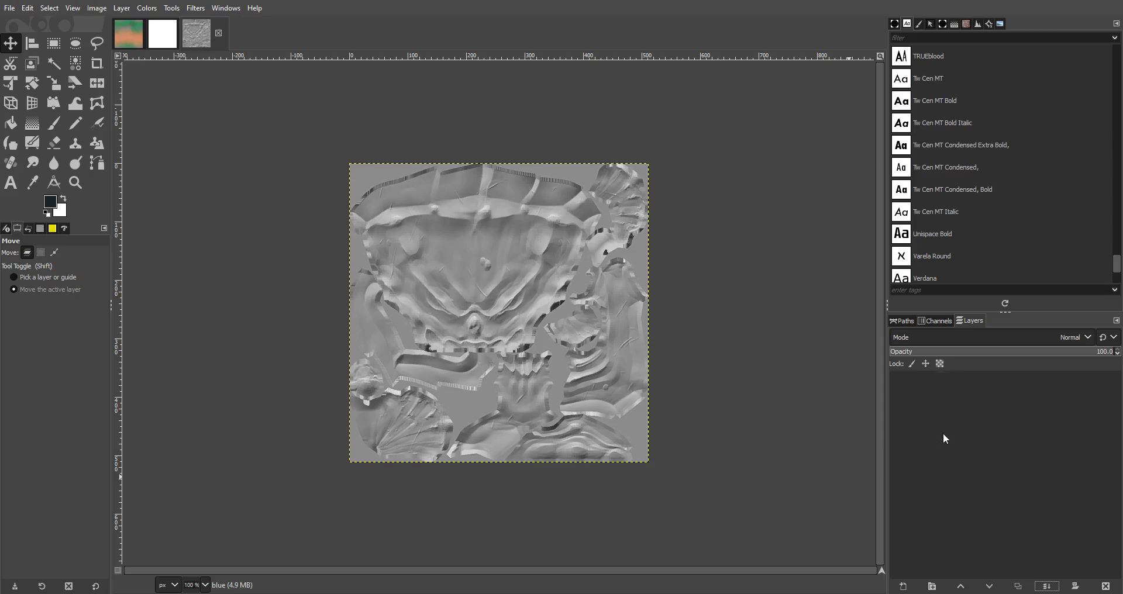
# Step: Leave green as the only visible channel layer beneath the normal map and merge the normal map down into it
pyautogui.click(895, 455)
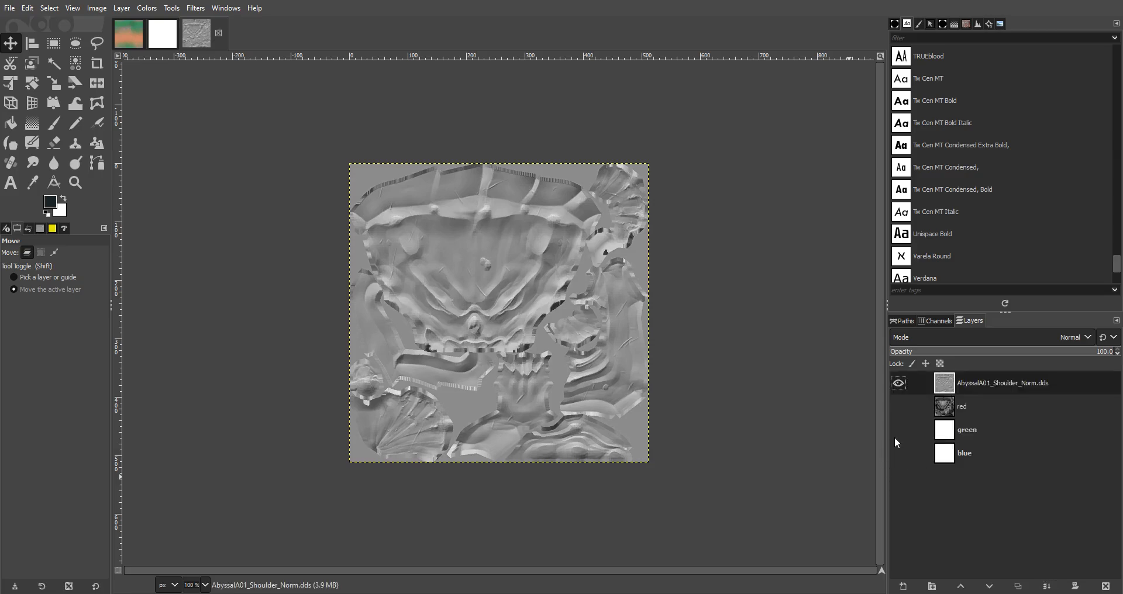
pyautogui.click(1047, 586)
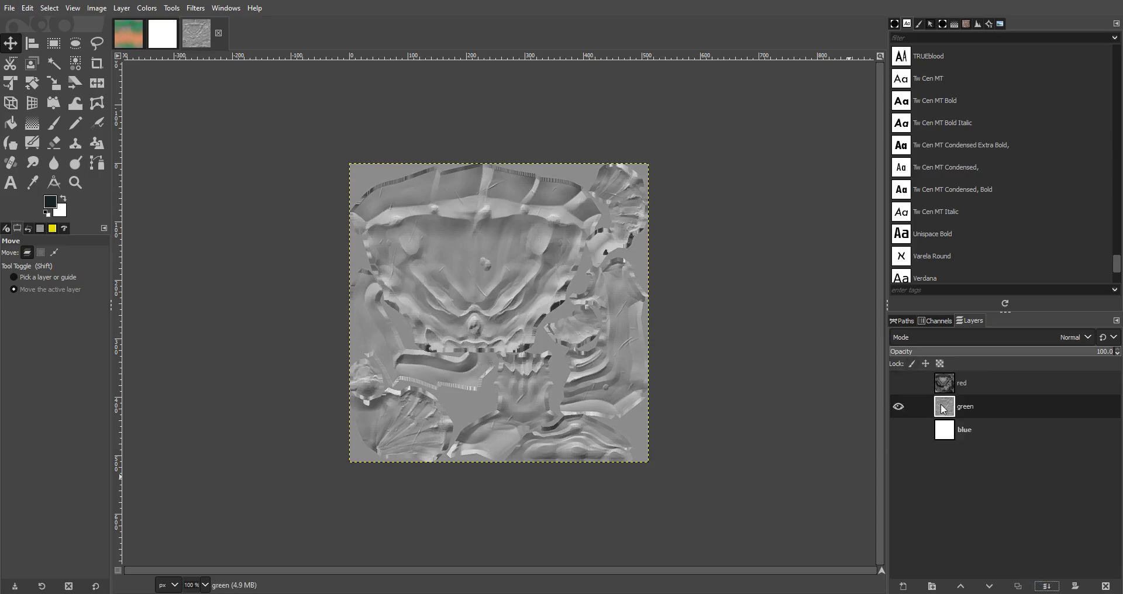
# Step: With the green layer hidden, load AbyssalA01_Shoulder_Spec.dds from the items folder without mipmaps and merge it down into the blue layer
pyautogui.click(898, 407)
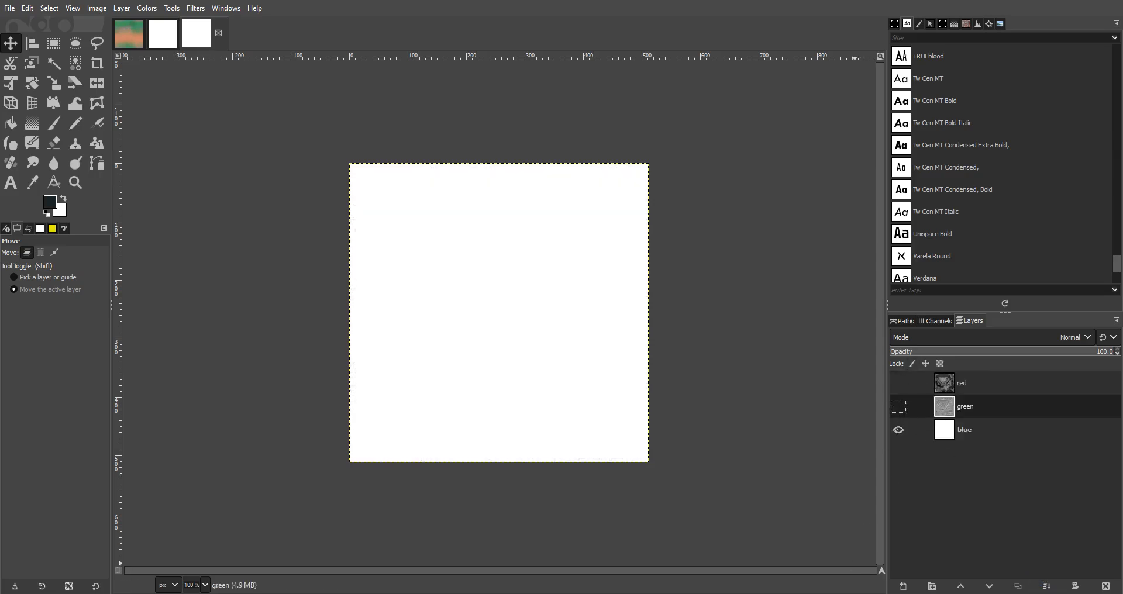
pyautogui.click(816, 568)
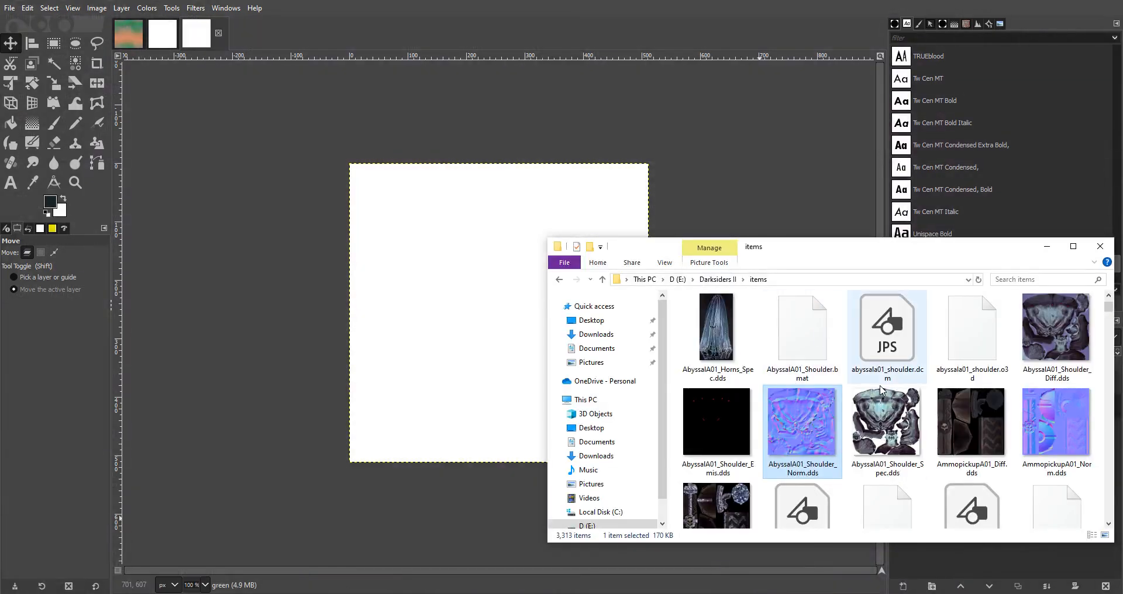
pyautogui.click(884, 421)
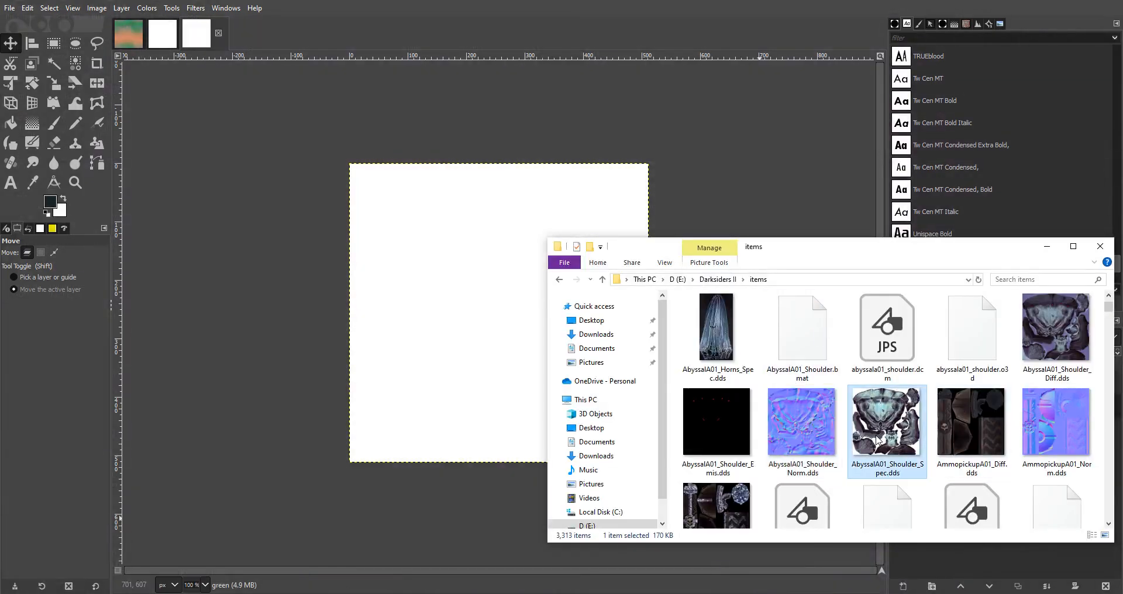
pyautogui.moveTo(786, 344); pyautogui.dragTo(484, 275)
pyautogui.click(1046, 246)
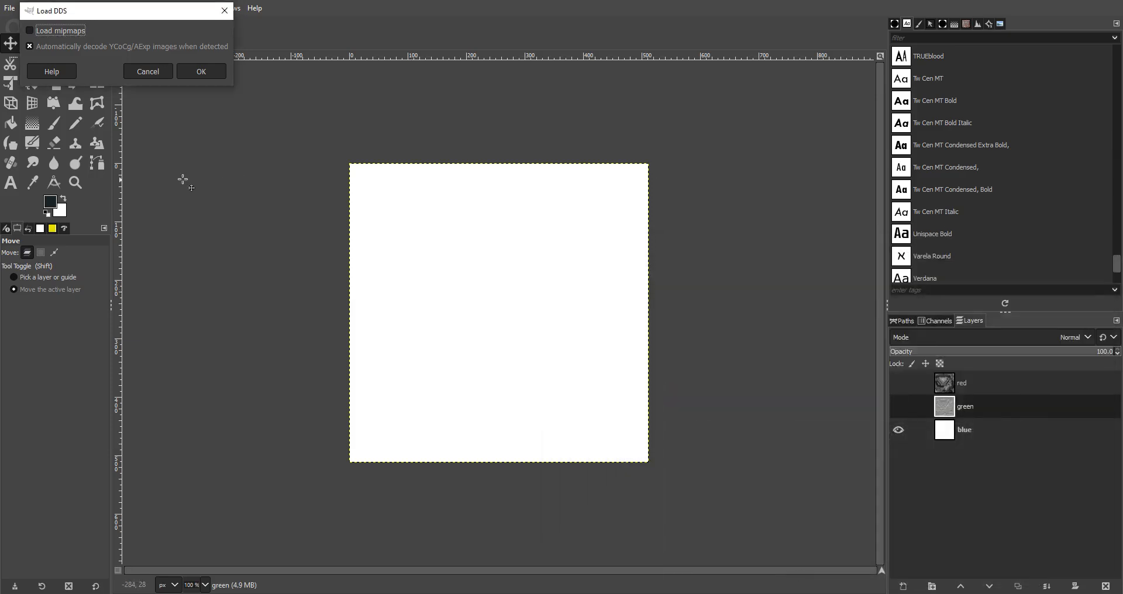
pyautogui.click(201, 71)
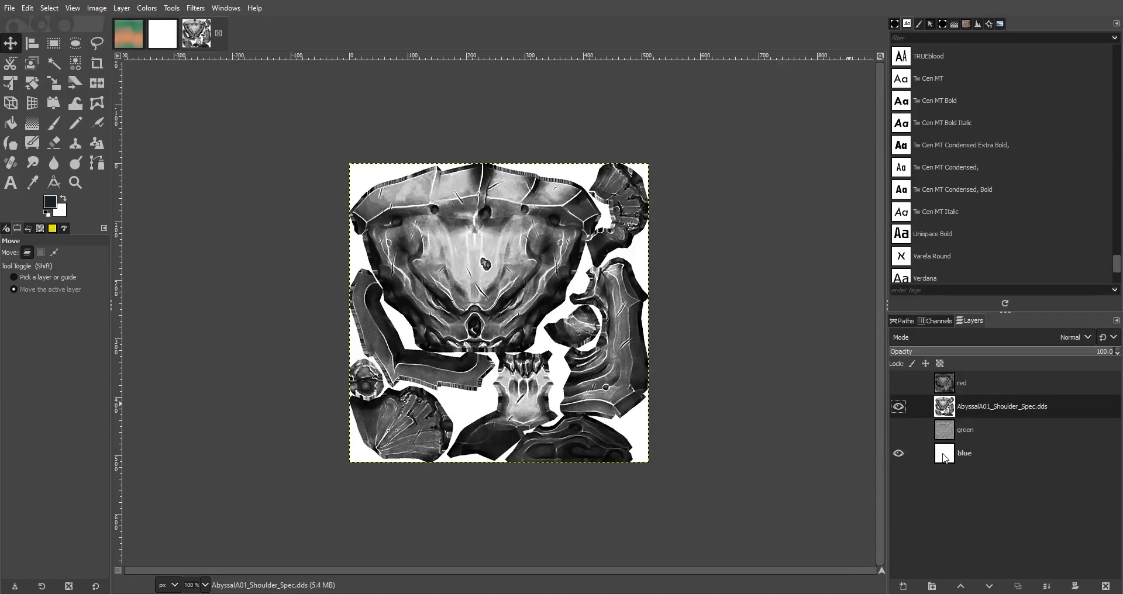
pyautogui.click(1046, 586)
# Step: Check the contents of the red, green and blue layers by toggling their visibility, and view the grayscale image's channels
pyautogui.click(898, 431)
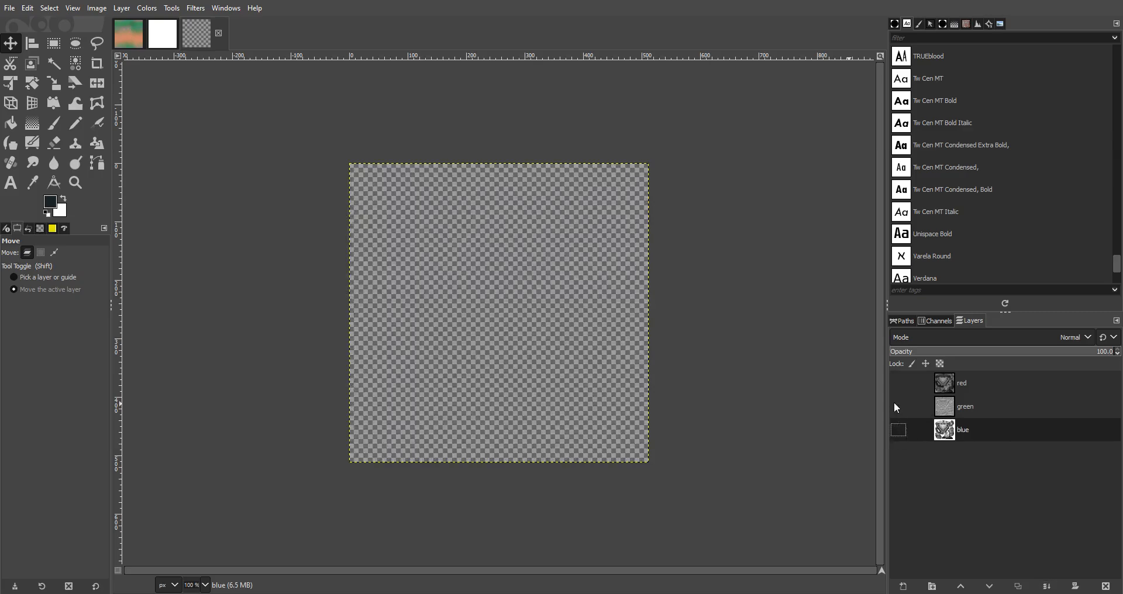
pyautogui.click(898, 405)
pyautogui.click(898, 383)
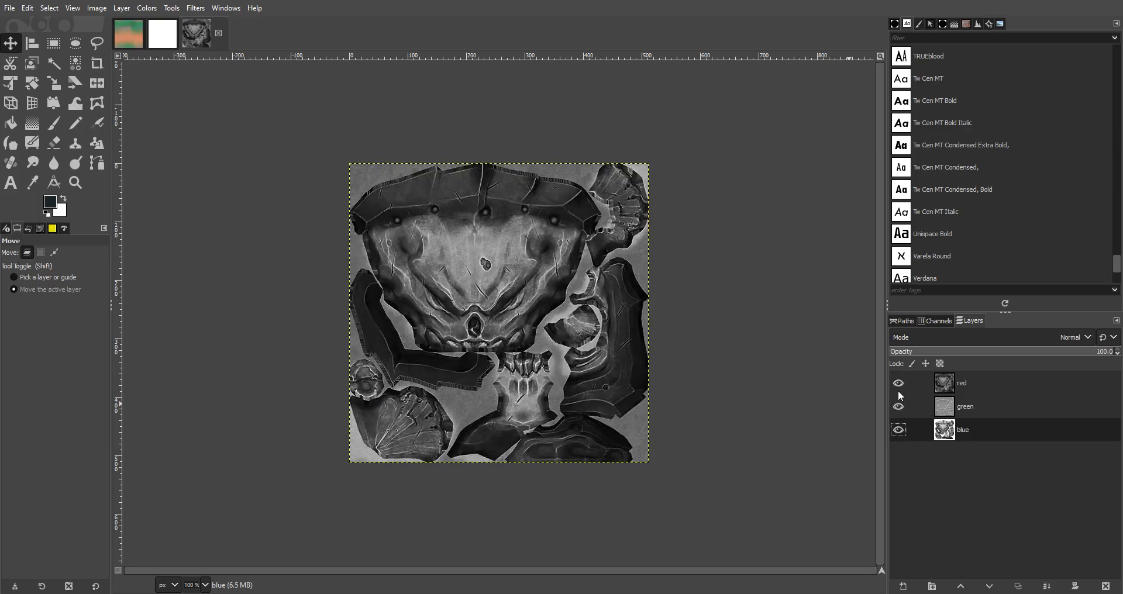
pyautogui.click(898, 405)
pyautogui.click(898, 383)
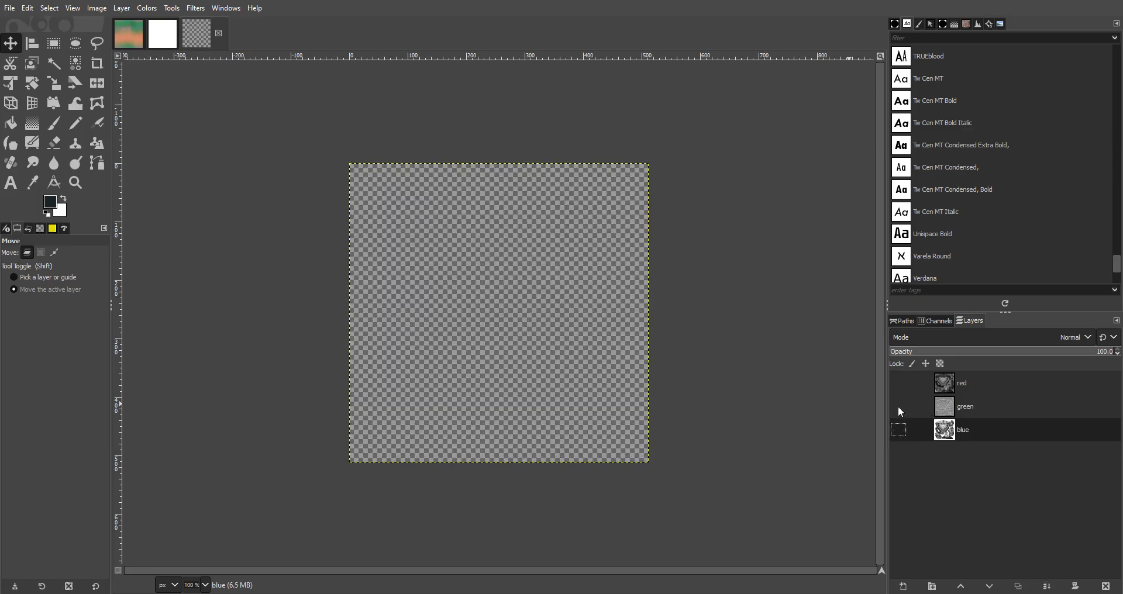
pyautogui.click(898, 406)
pyautogui.click(898, 406)
pyautogui.click(898, 431)
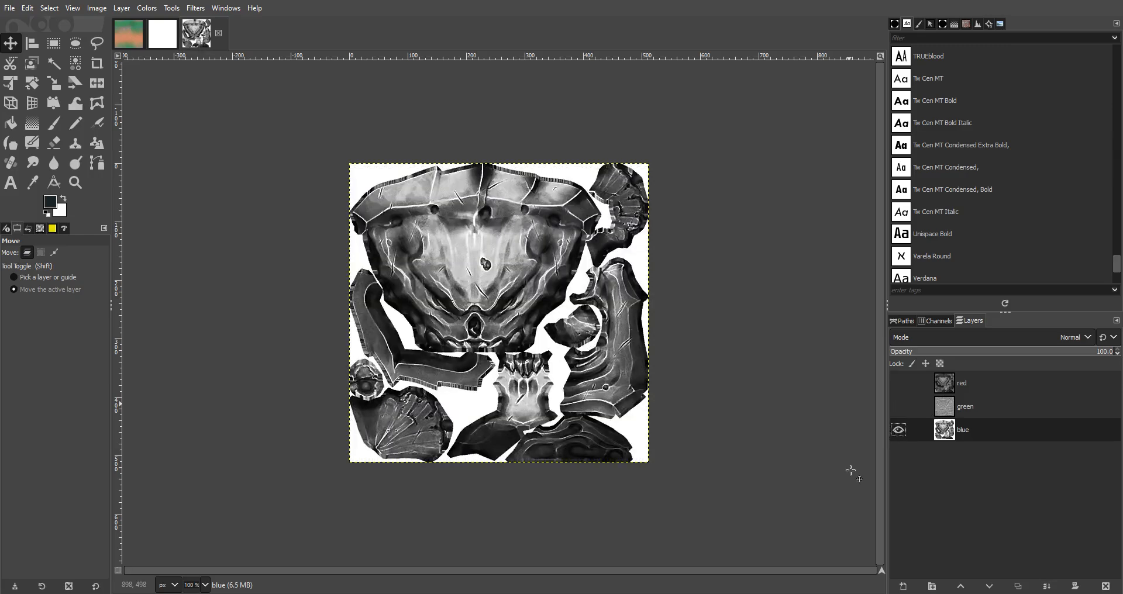
pyautogui.click(897, 432)
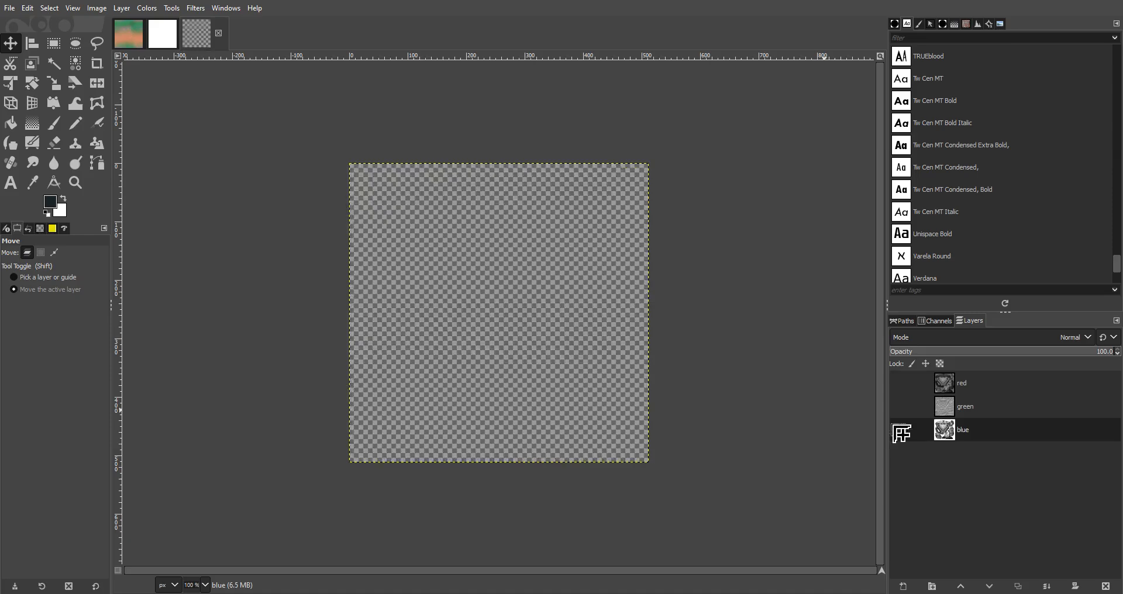
pyautogui.click(931, 322)
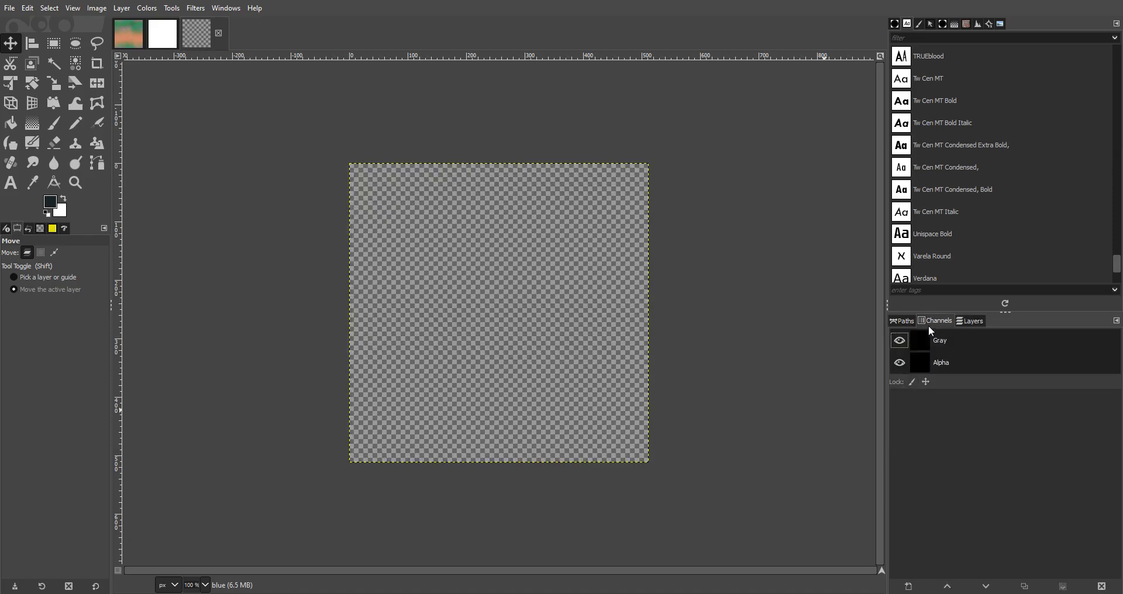
pyautogui.click(961, 322)
# Step: Make the red, green and blue layers all visible and start the Compose command
pyautogui.moveTo(896, 429); pyautogui.dragTo(898, 383)
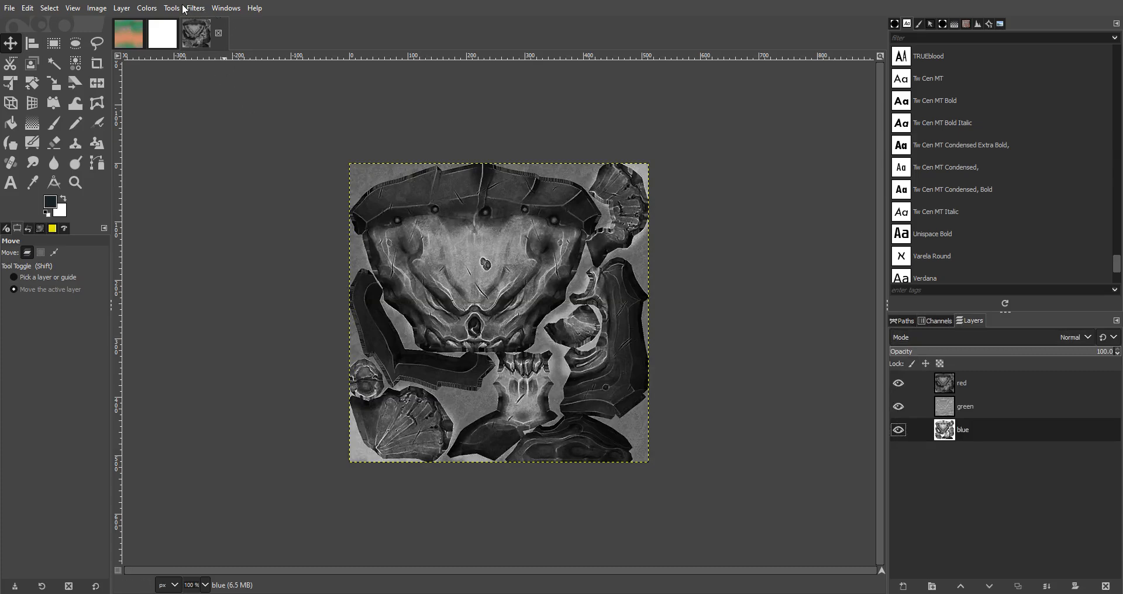
pyautogui.click(144, 9)
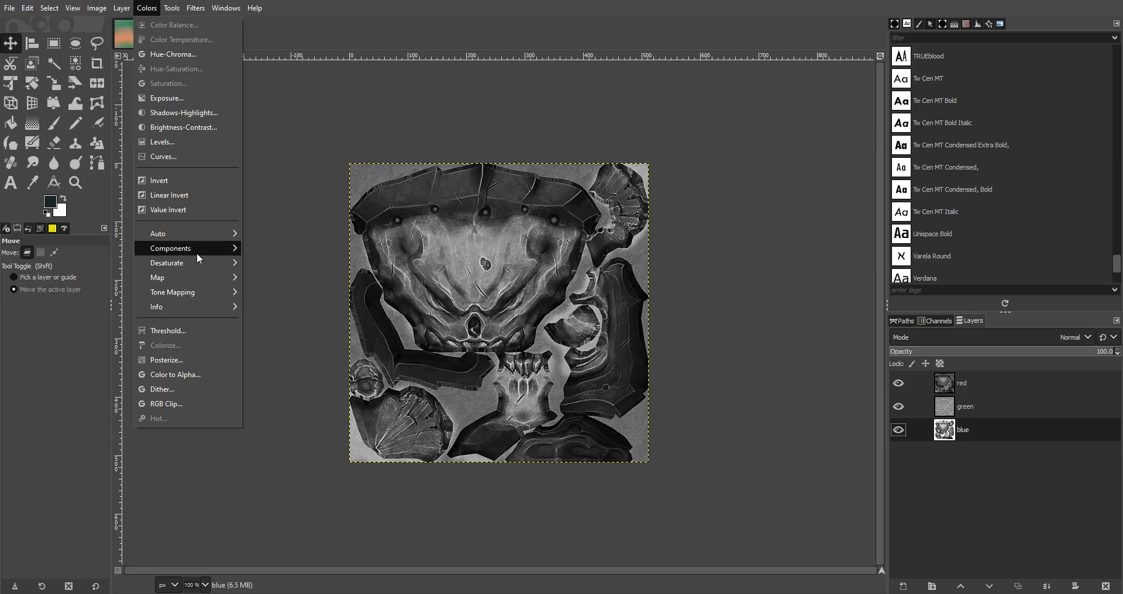
pyautogui.moveTo(227, 250)
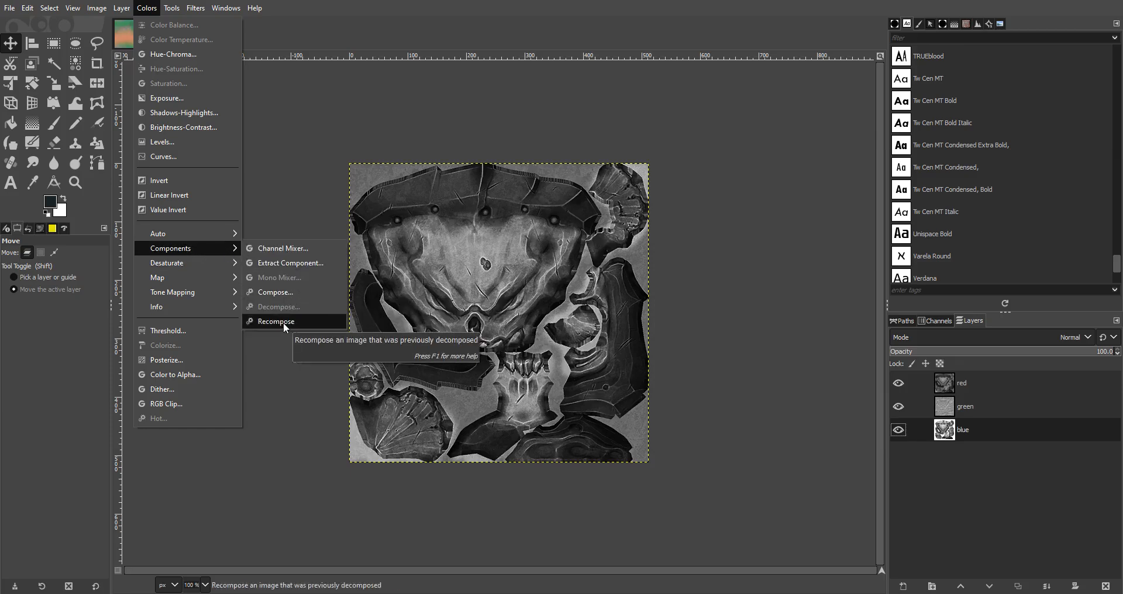
pyautogui.click(291, 299)
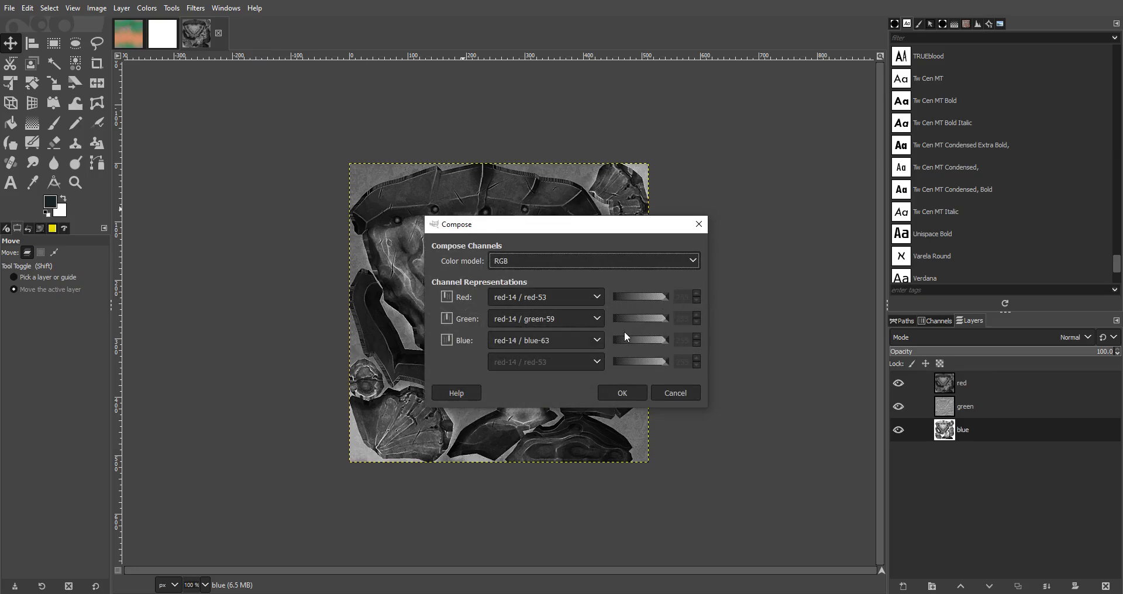
# Step: Try the RGBA color model with Mask value as the alpha representation, and return the color model to RGB
pyautogui.click(543, 261)
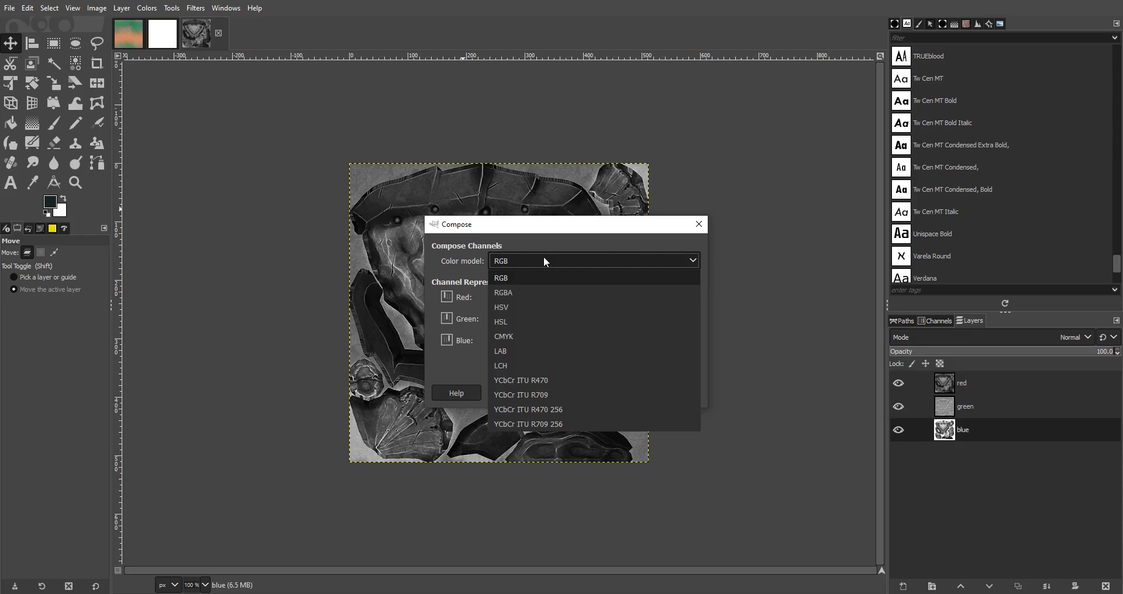
pyautogui.click(540, 293)
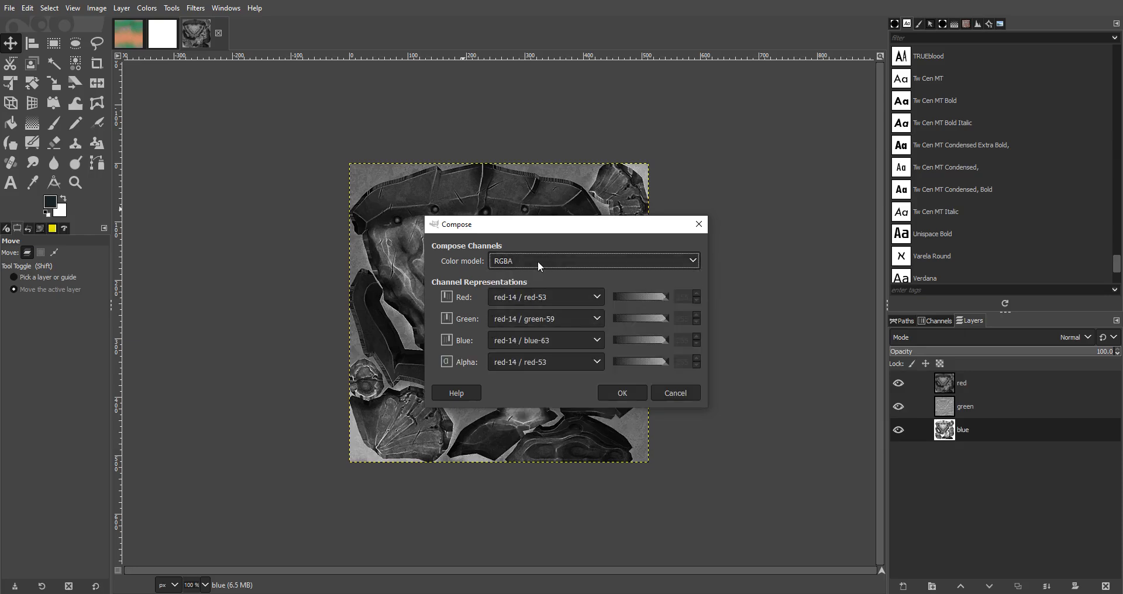
pyautogui.click(528, 363)
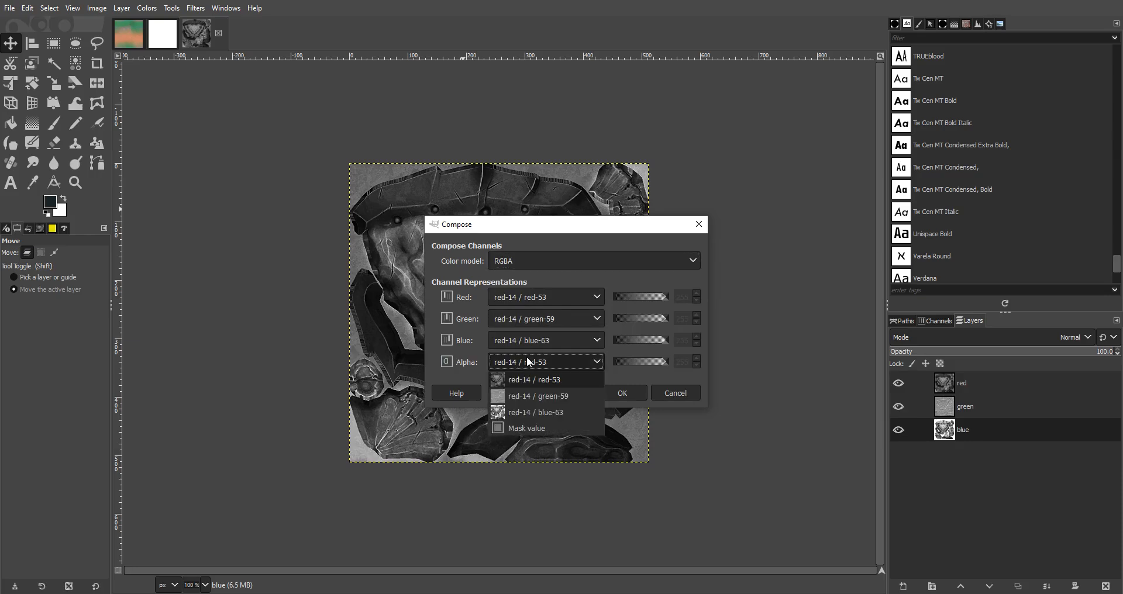
pyautogui.click(525, 427)
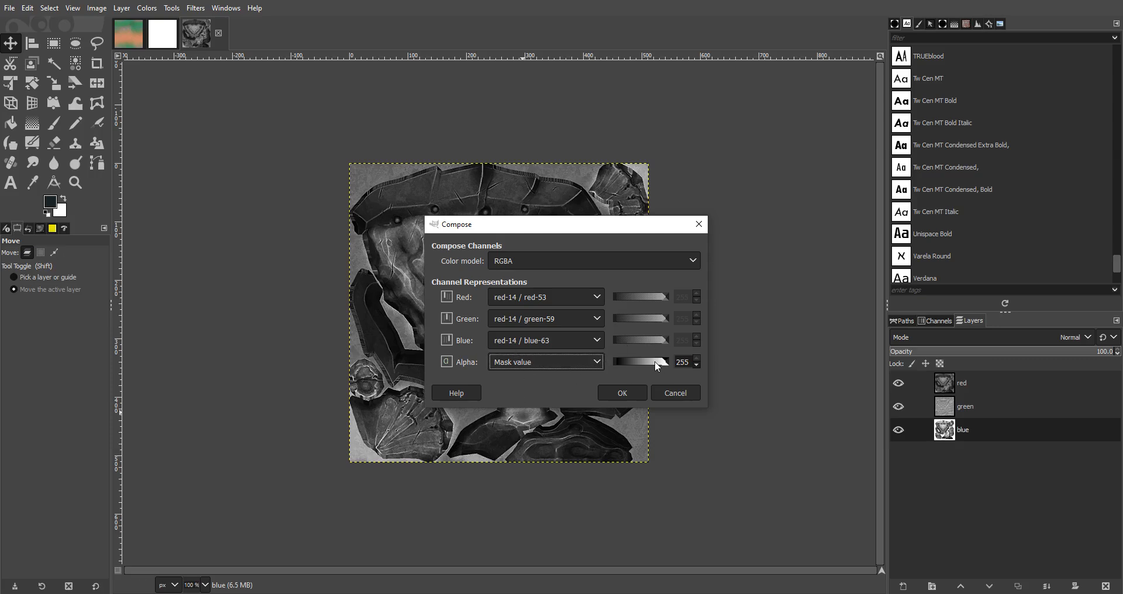
pyautogui.click(554, 267)
pyautogui.click(555, 274)
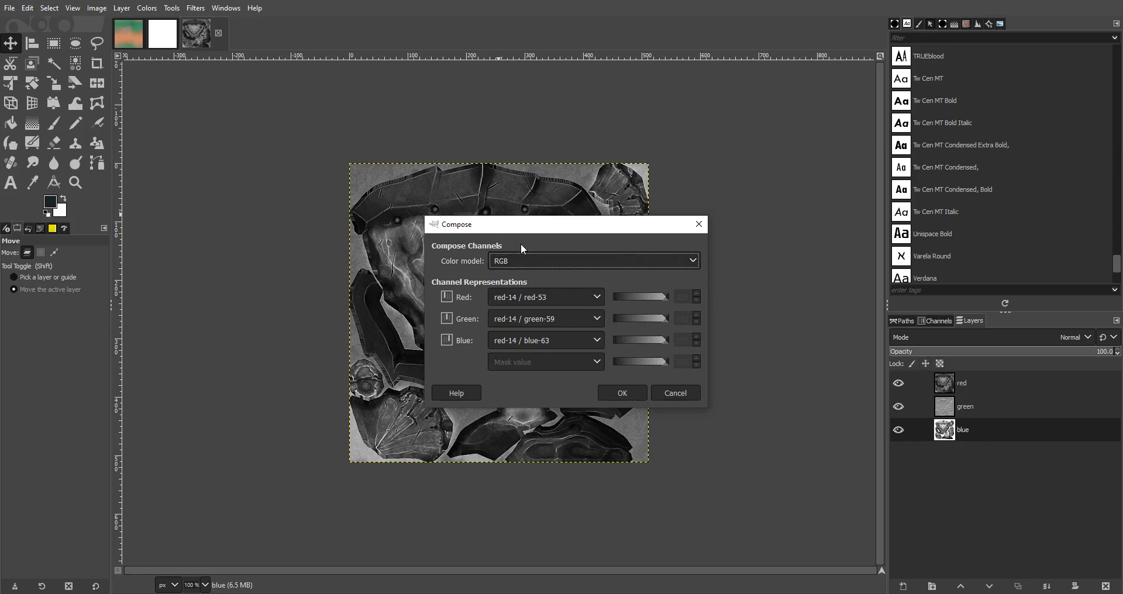
# Step: Compose the red, green and blue layers into a new image using the RGB color model
pyautogui.click(501, 261)
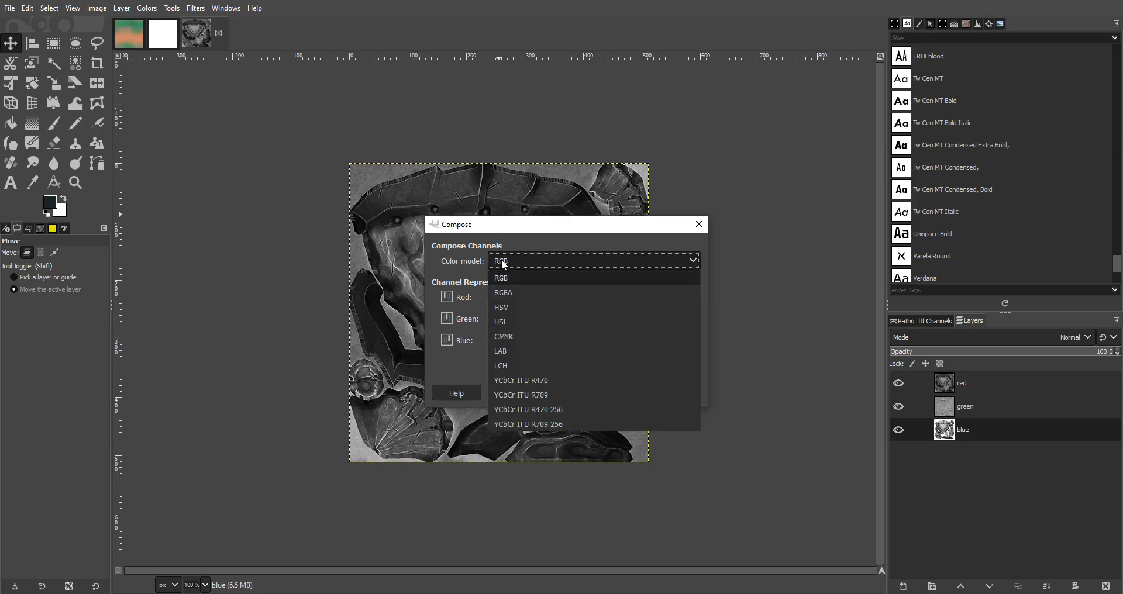
pyautogui.click(502, 277)
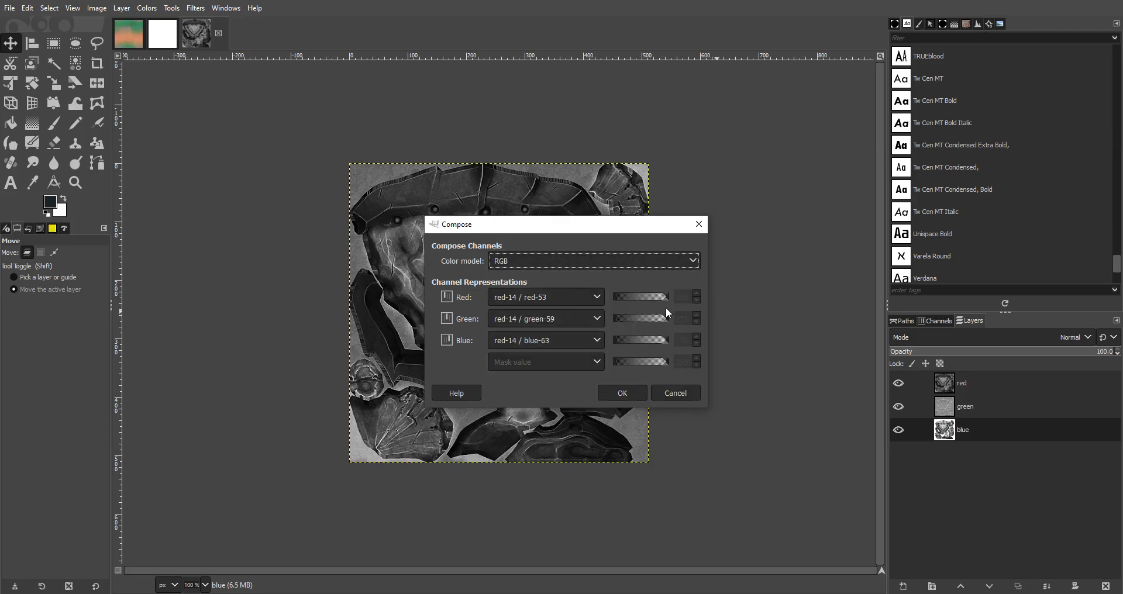
pyautogui.click(621, 395)
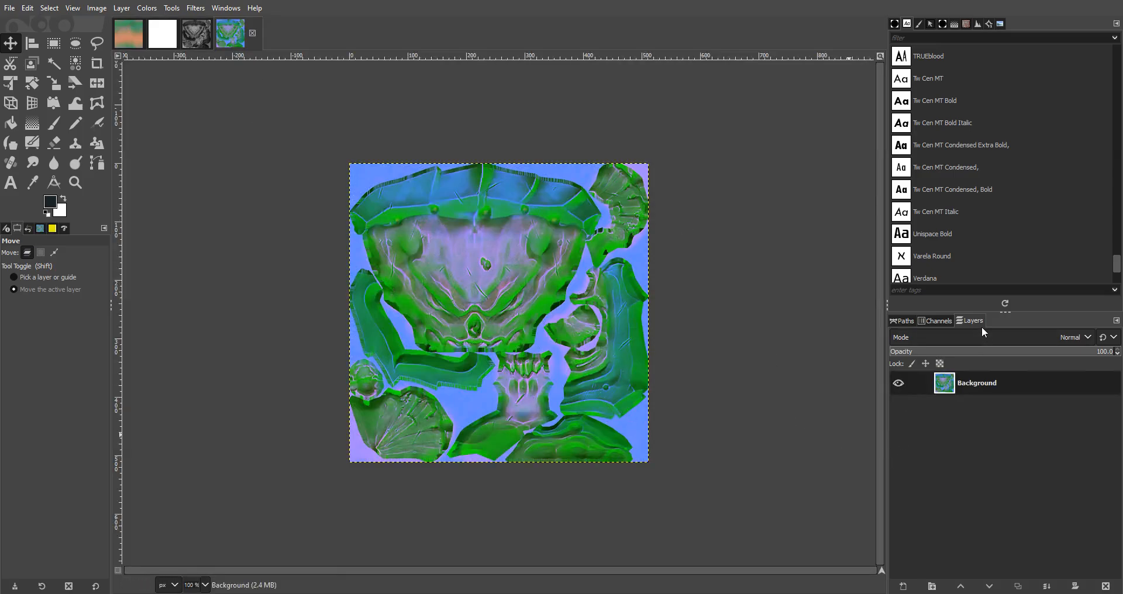
# Step: Examine the composed image's red, green and blue channels one at a time, and show all three together again
pyautogui.click(935, 323)
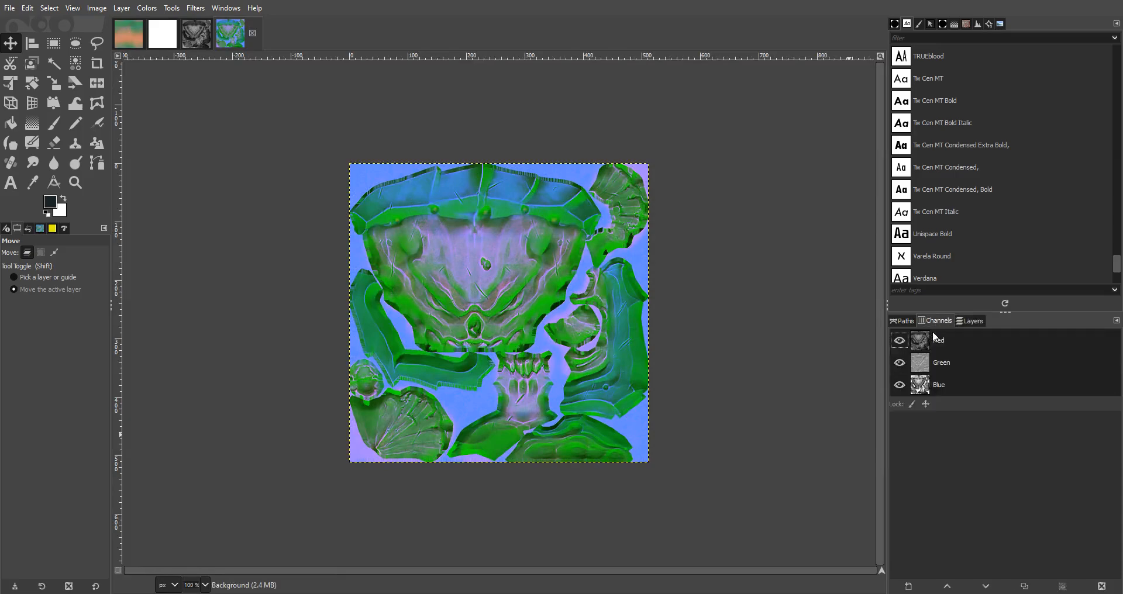
pyautogui.click(899, 385)
pyautogui.click(899, 363)
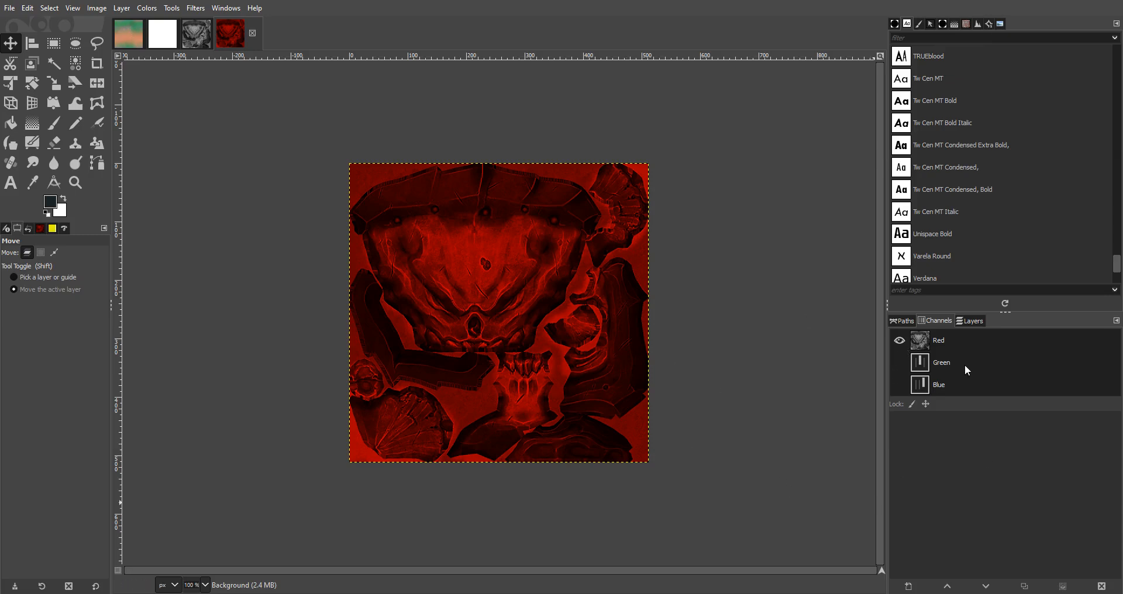
pyautogui.click(901, 338)
pyautogui.click(899, 362)
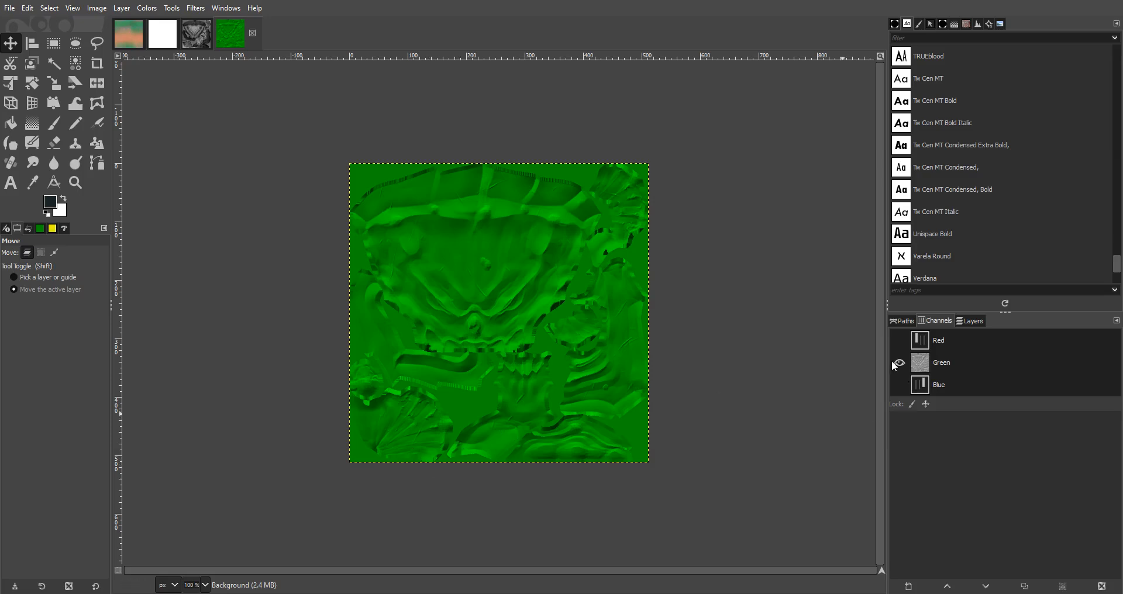
pyautogui.click(900, 362)
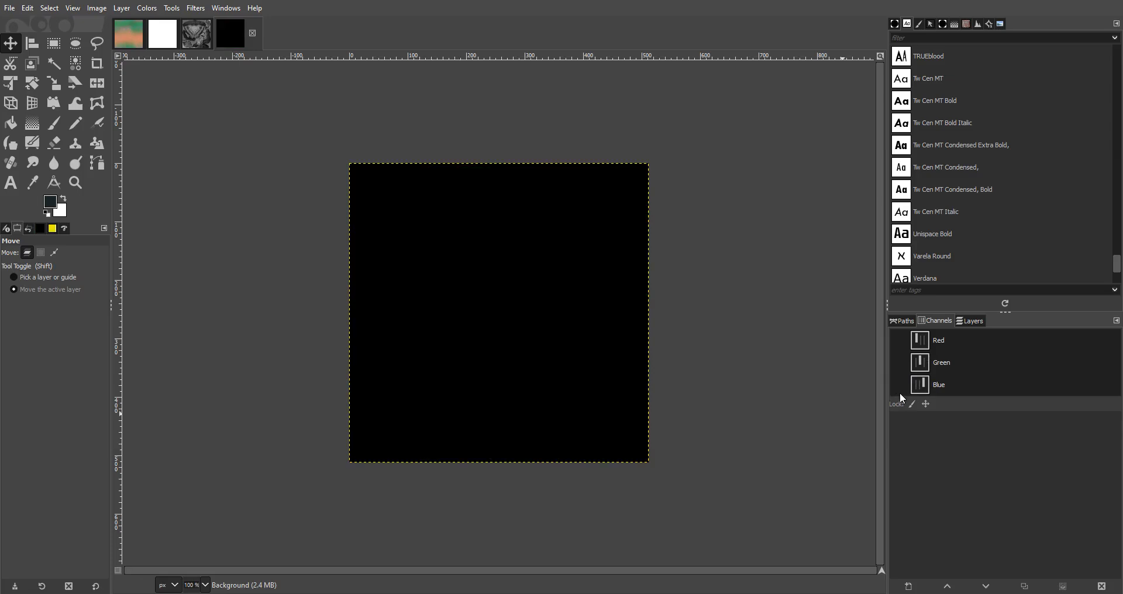
pyautogui.click(900, 385)
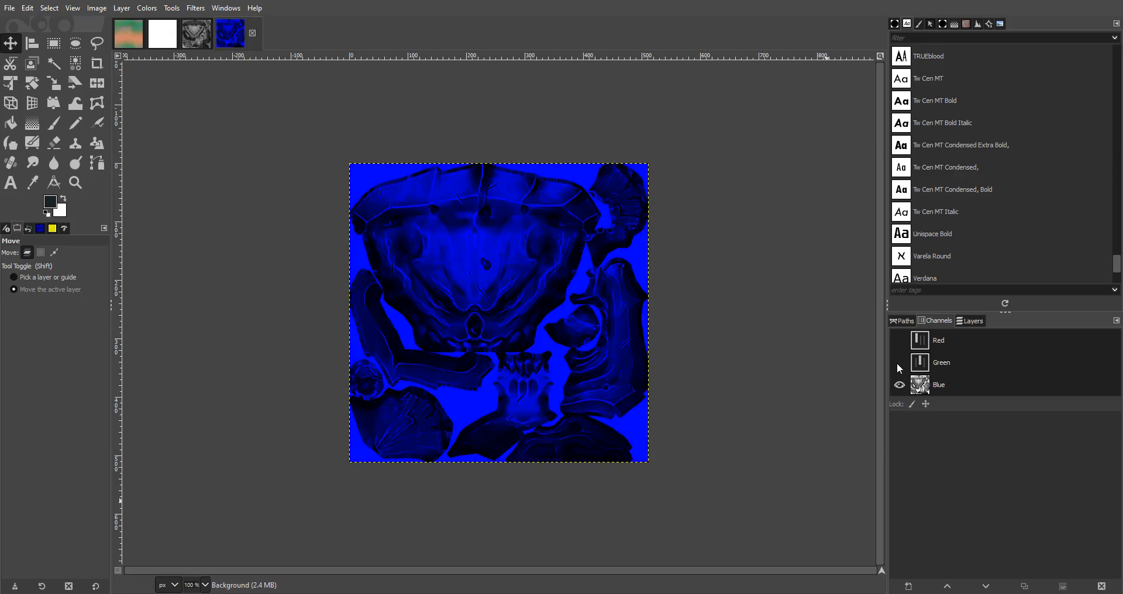
pyautogui.click(899, 363)
pyautogui.click(900, 341)
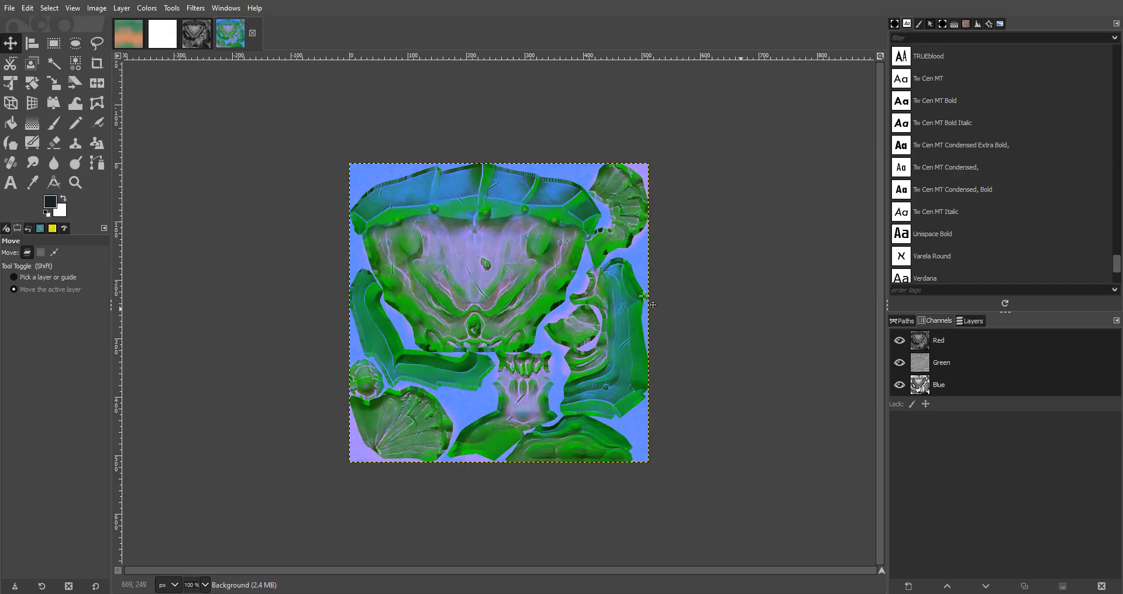
# Step: Examine the composed image up close against the source Diff texture in the items folder, and view the whole texture
pyautogui.middleClick(524, 311)
pyautogui.scroll(3, 522, 311)
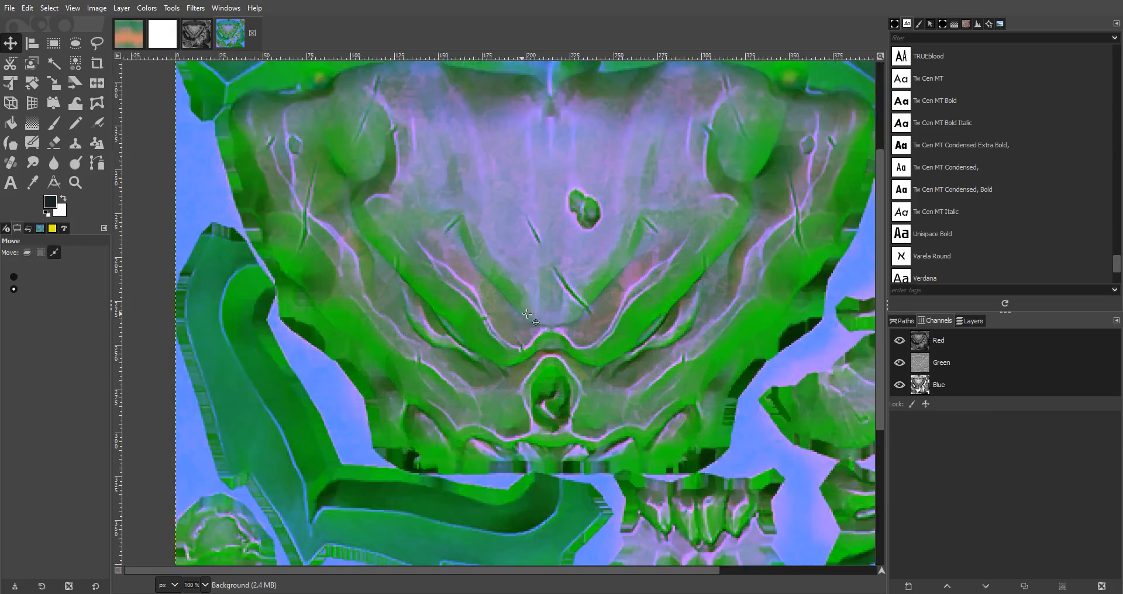
pyautogui.middleClick(563, 252)
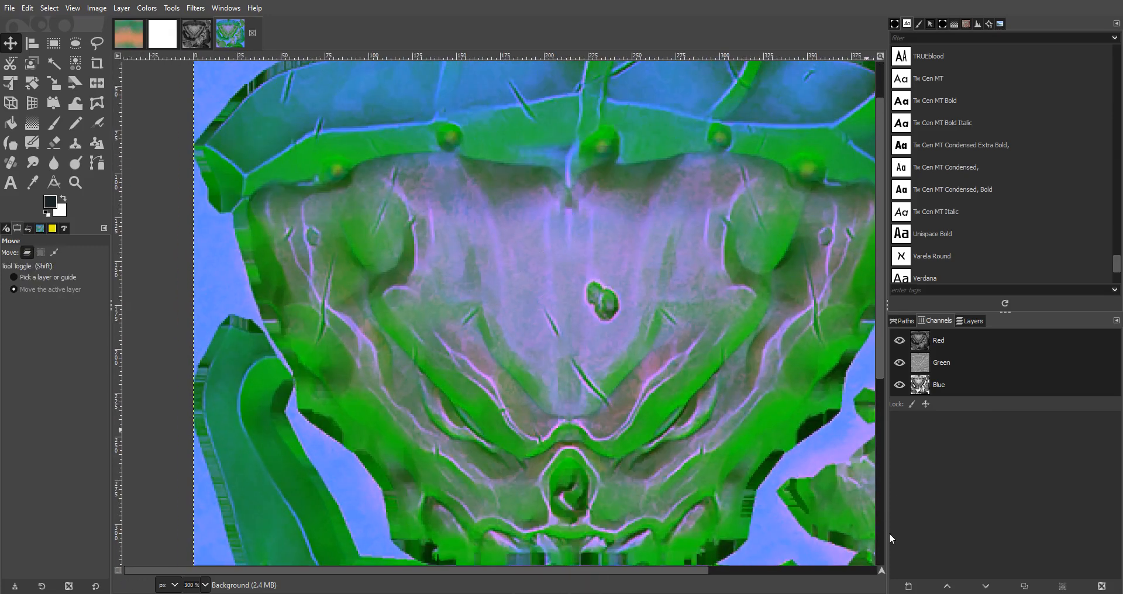
pyautogui.click(772, 553)
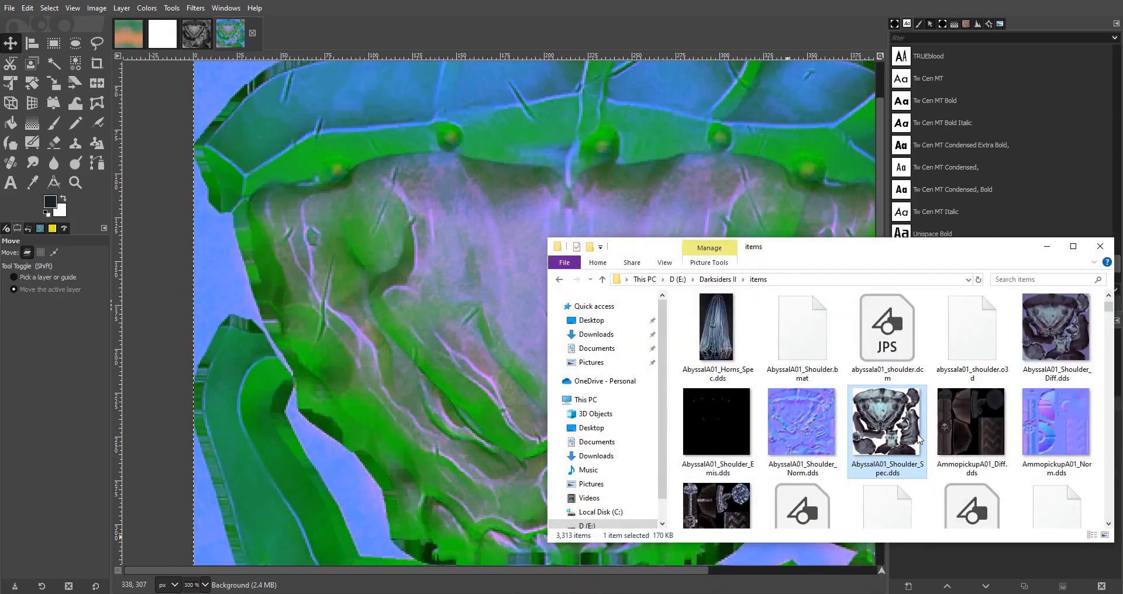
pyautogui.click(1044, 334)
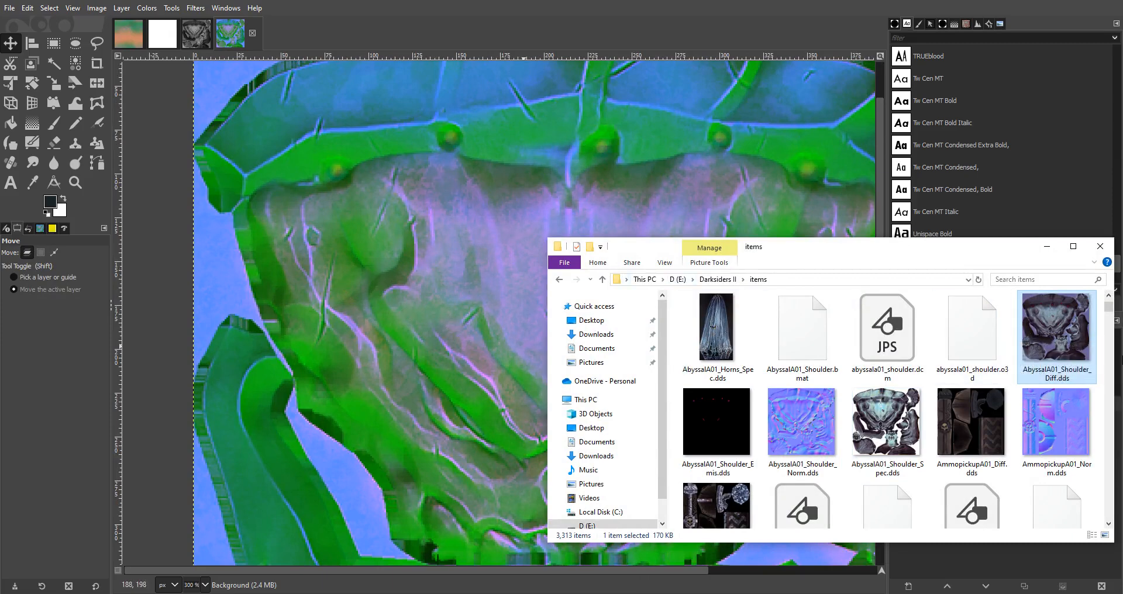
pyautogui.click(1047, 247)
pyautogui.middleClick(556, 221)
pyautogui.scroll(-4, 509, 178)
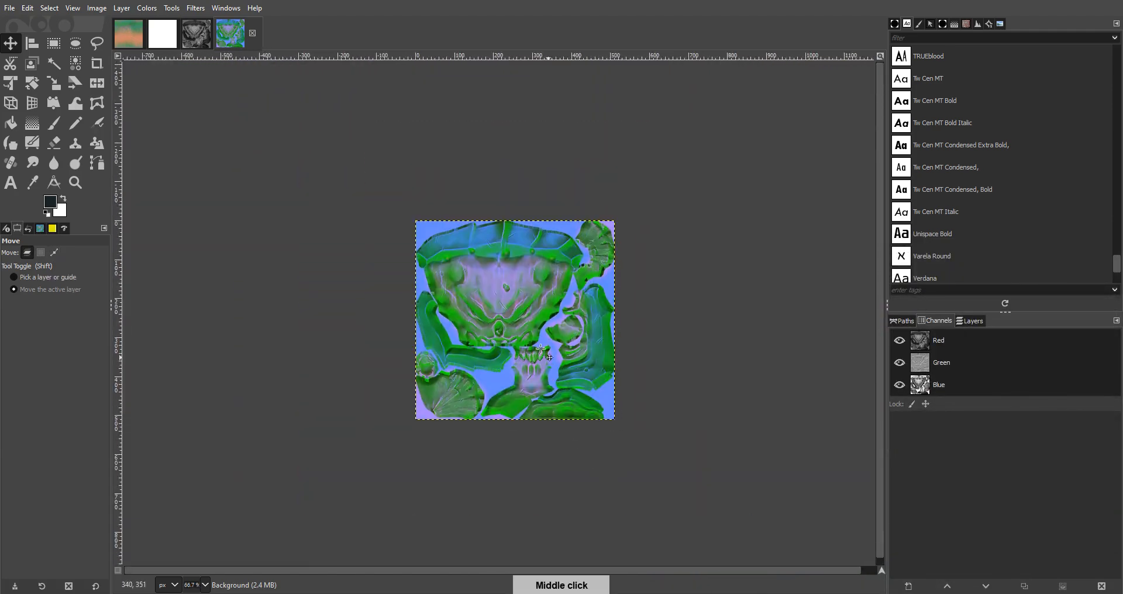
pyautogui.scroll(2, 541, 348)
pyautogui.middleClick(569, 353)
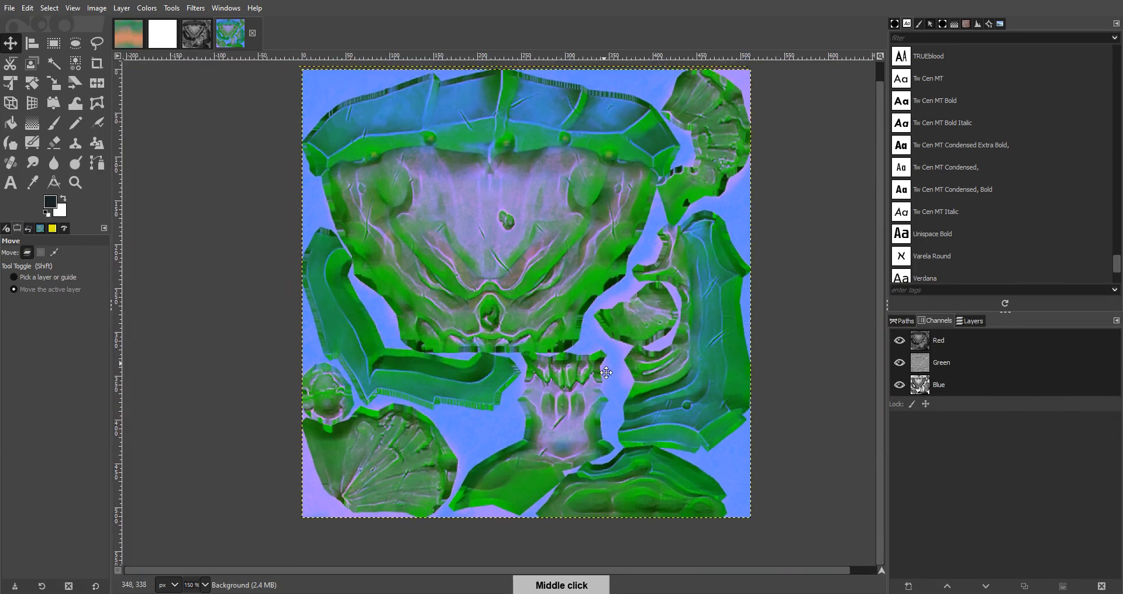
# Step: Compare the original orange and green packed texture with the newly composed shoulder texture
pyautogui.click(134, 27)
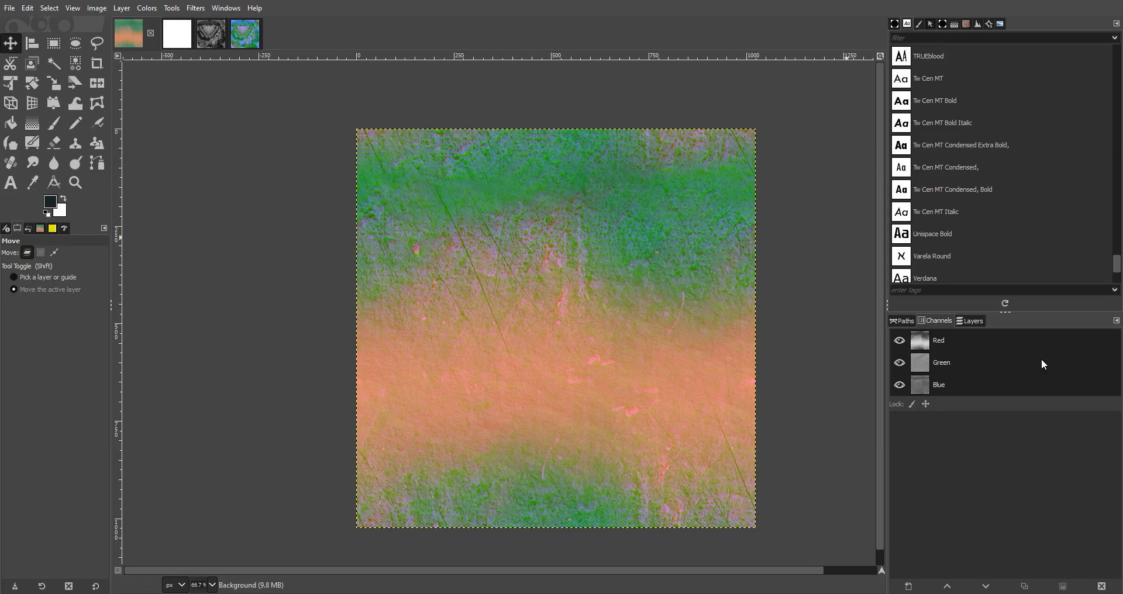
pyautogui.middleClick(720, 421)
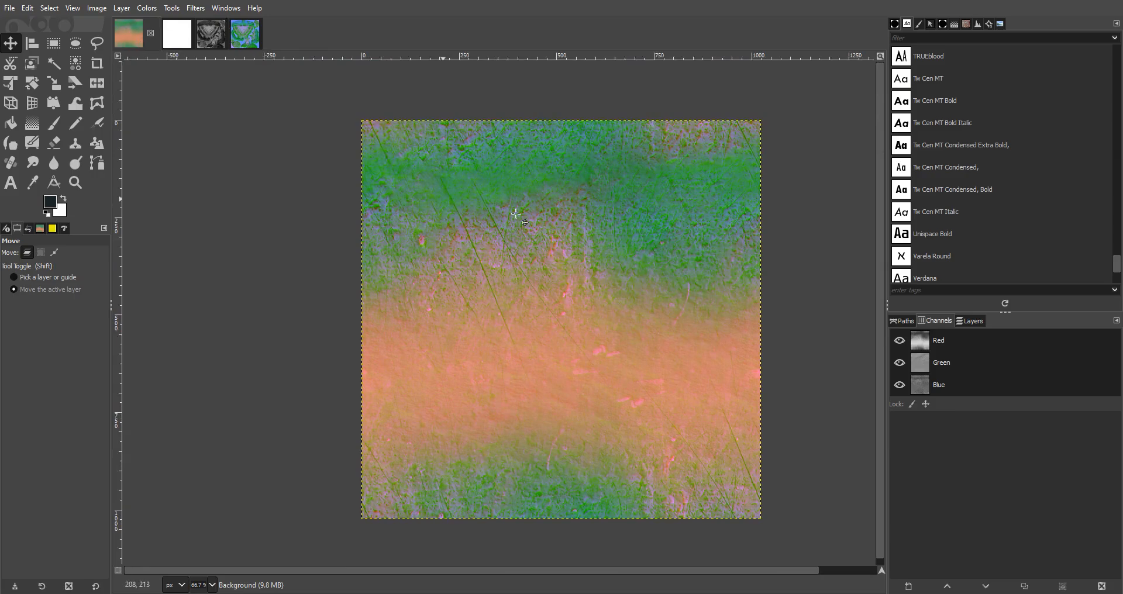
pyautogui.click(243, 35)
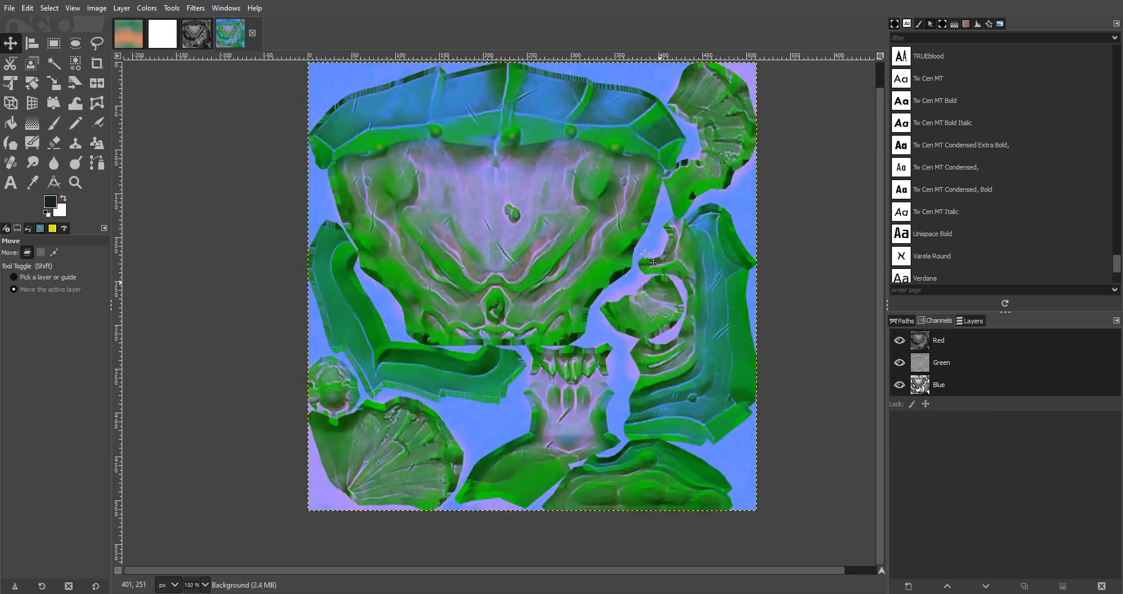